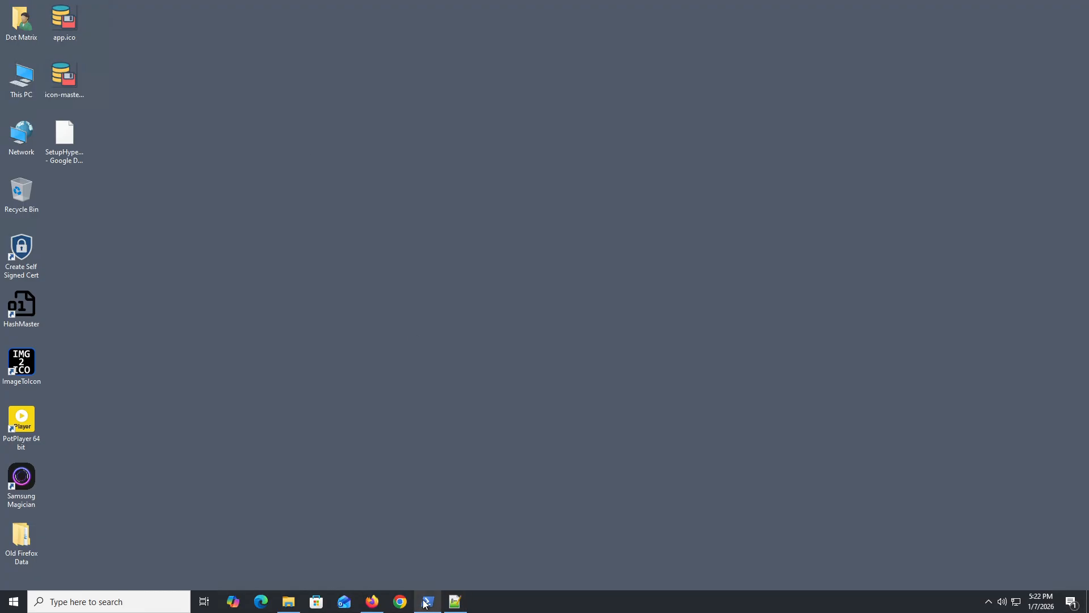
In PowerShell, list the Id and Name of all virtual machines with get-vm | select-object Id, Name.
mouse_move(426, 603)
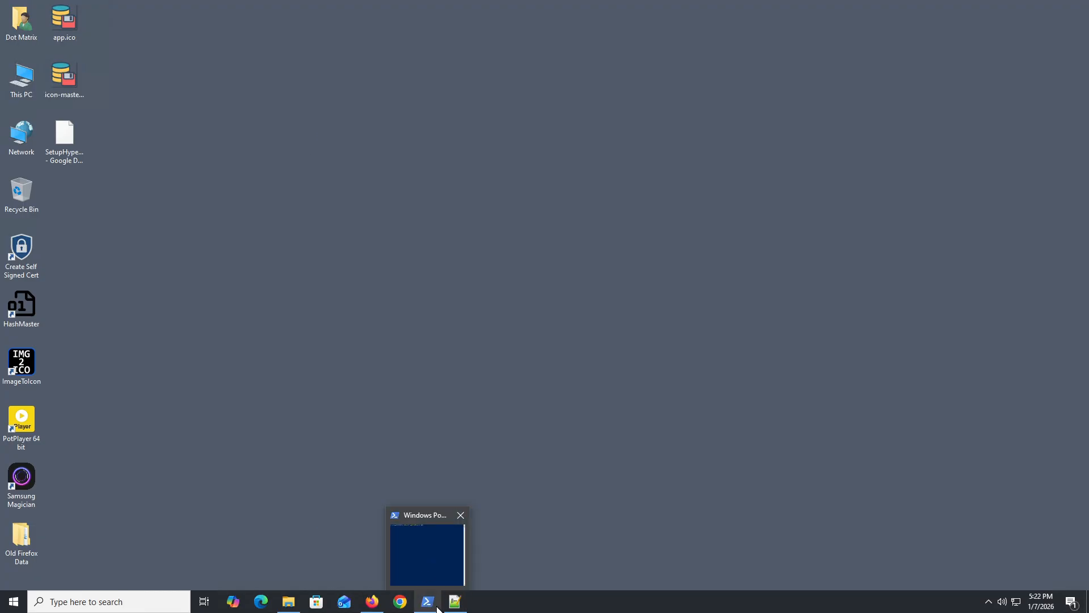
click(431, 603)
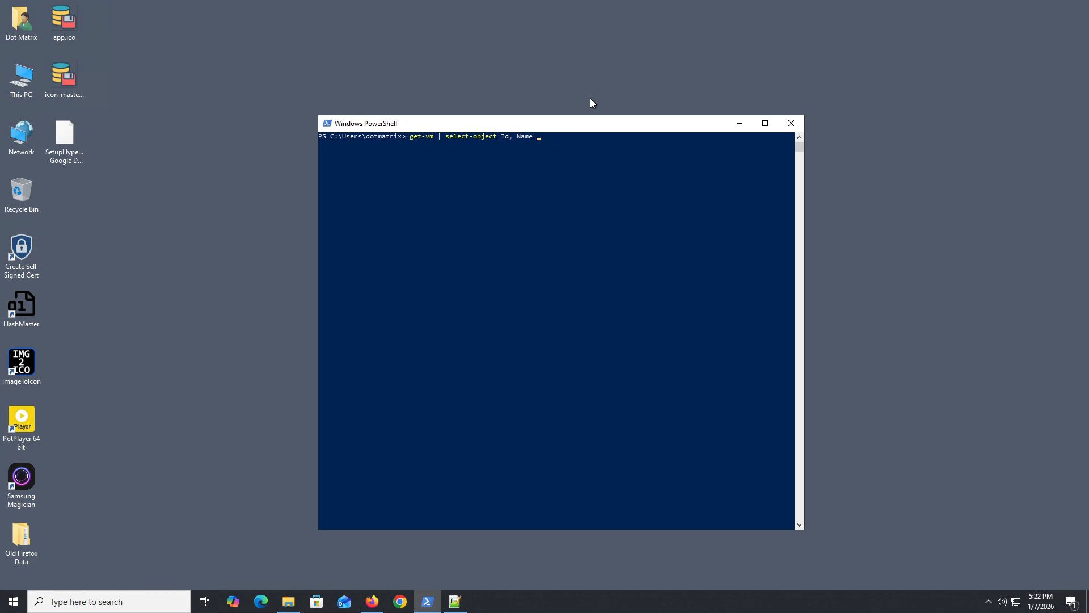
key(Return)
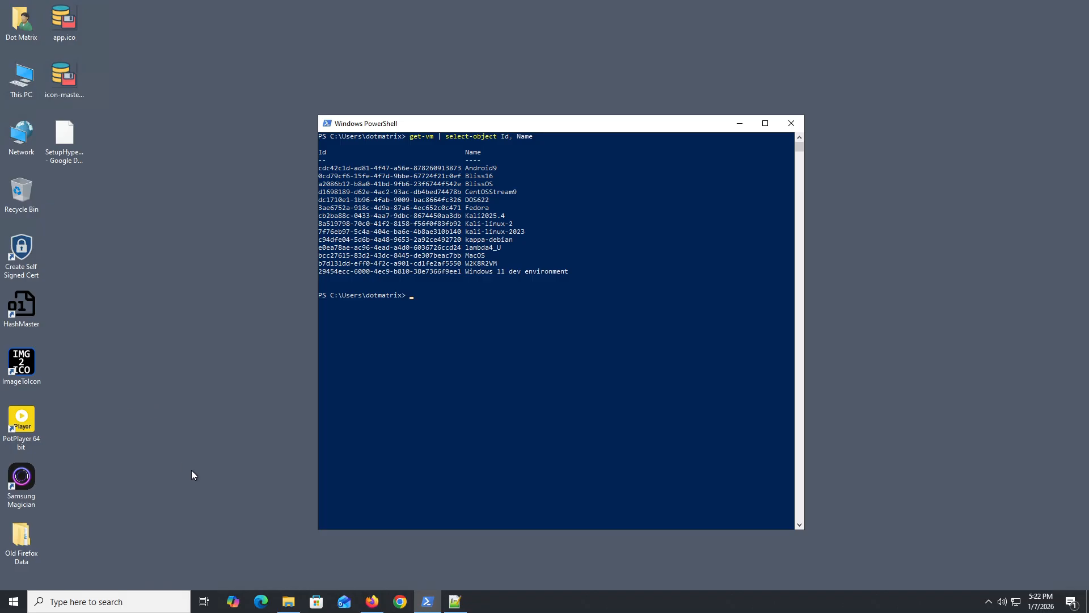
Switch to Firefox and download SetupHyperVRdpCreator.msi from its Google Drive page, saving it in Downloads.
click(375, 609)
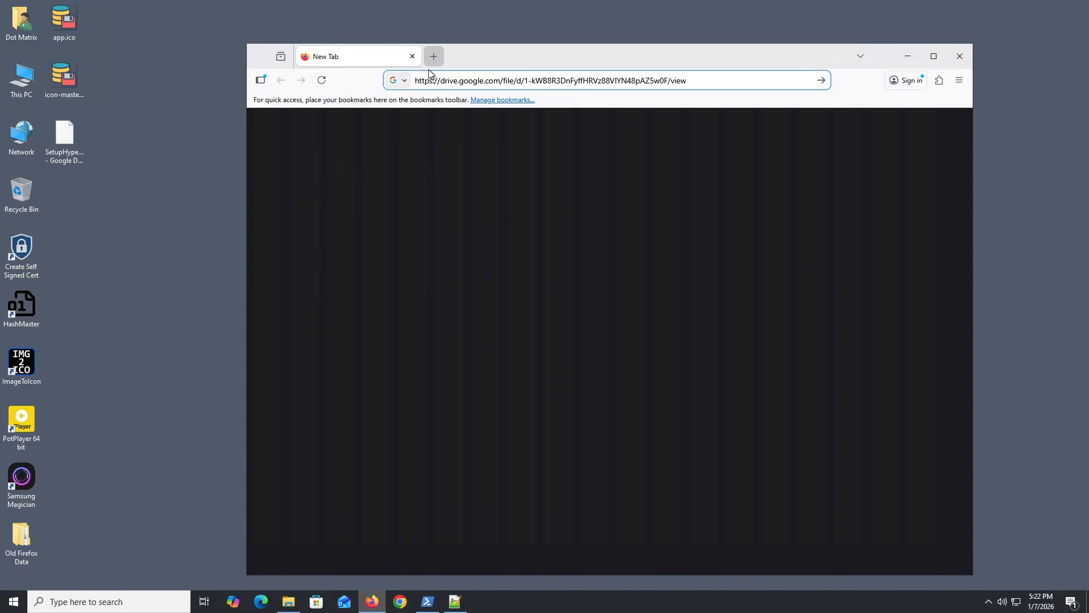
click(693, 80)
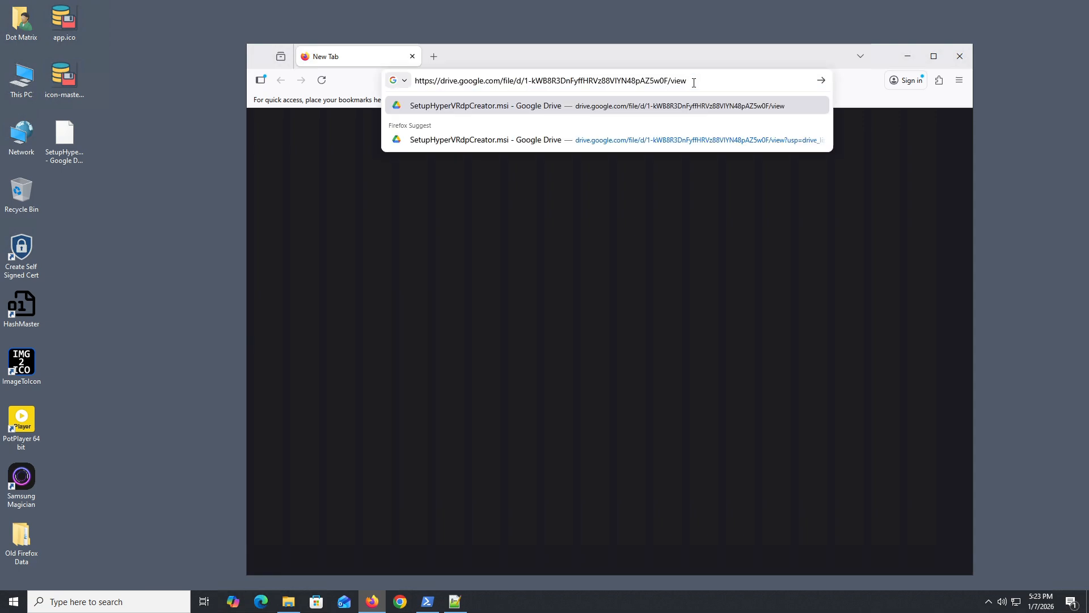
click(683, 107)
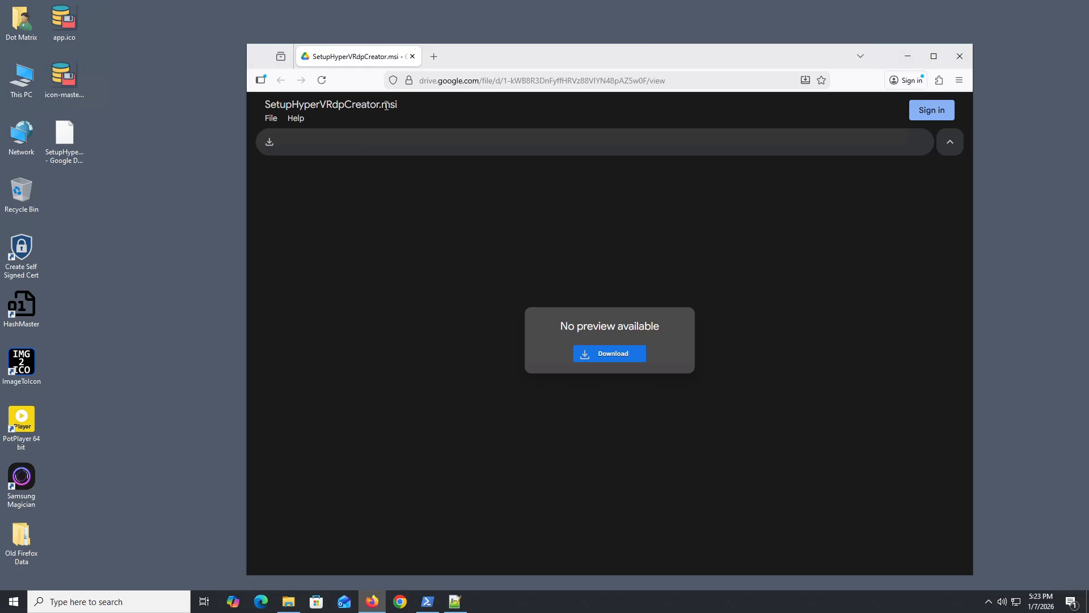
click(604, 353)
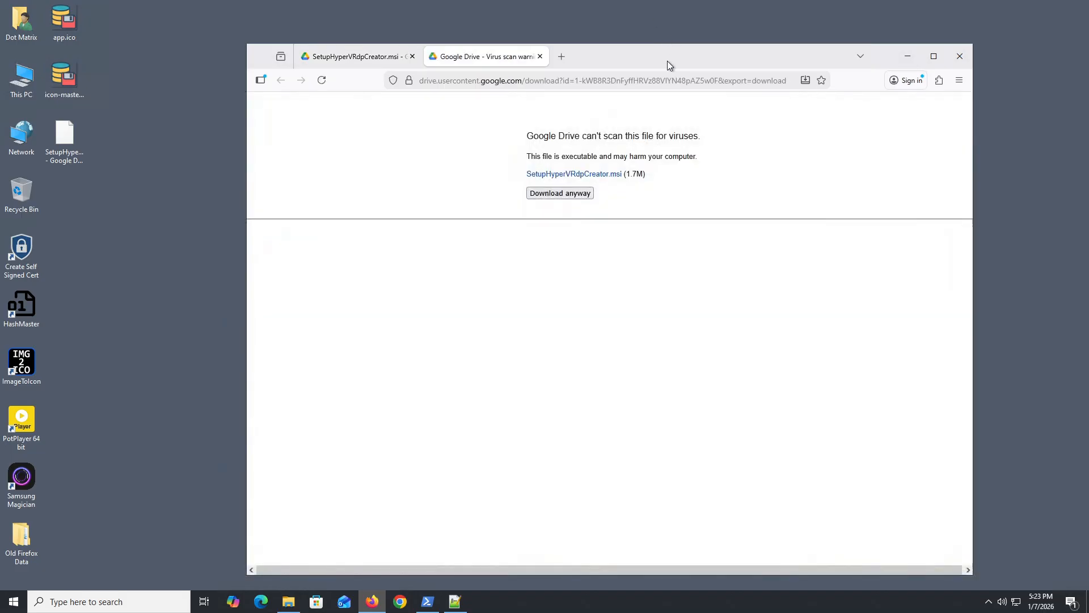
click(572, 195)
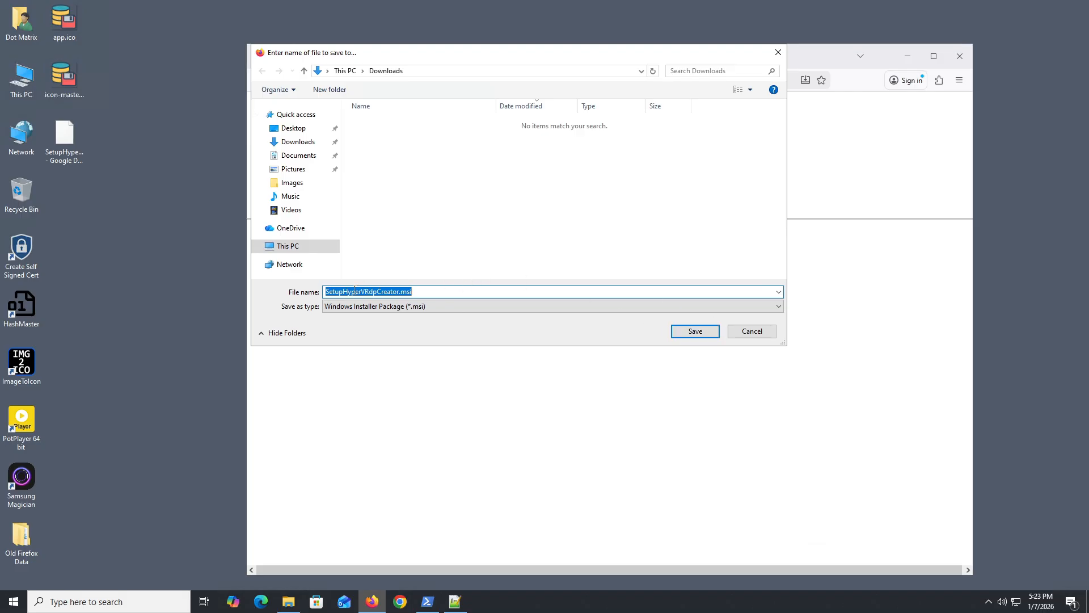
click(693, 331)
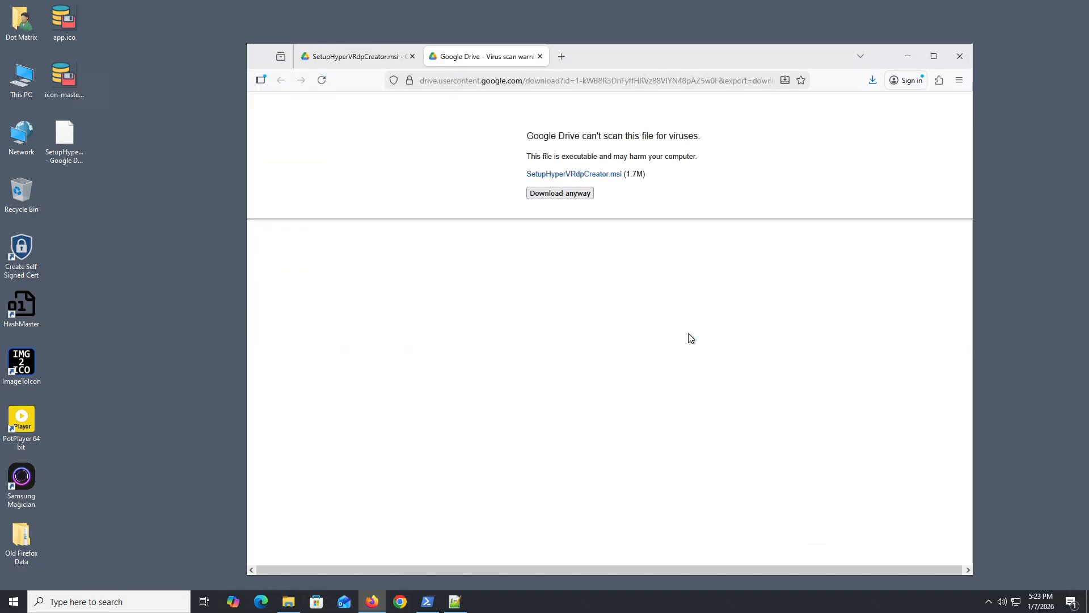
Run the downloaded SetupHyperVRdpCreator.msi from its folder and allow it past the SmartScreen block.
click(878, 84)
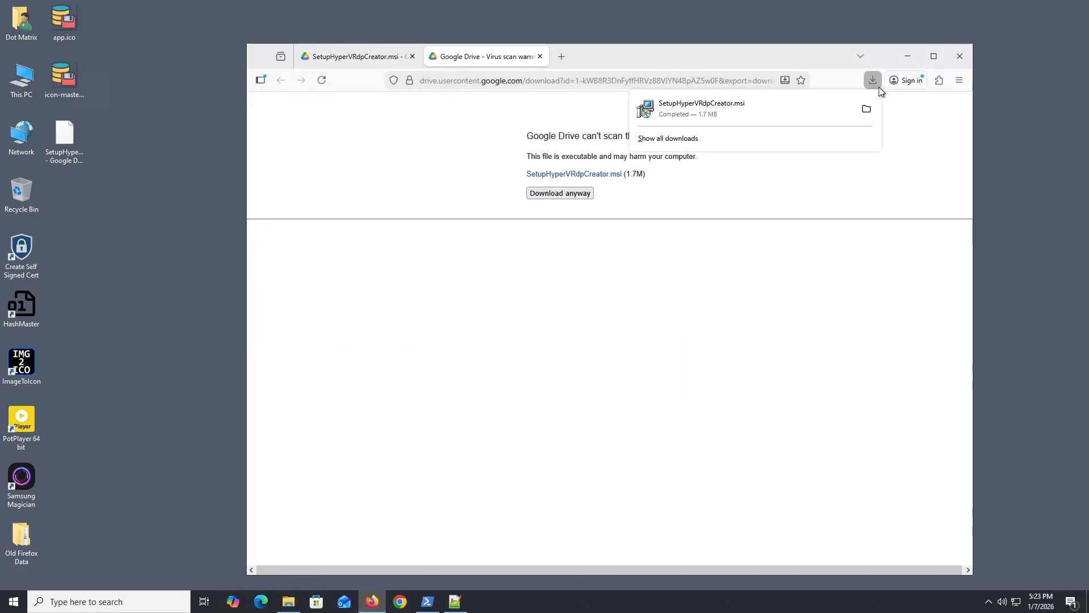
click(867, 109)
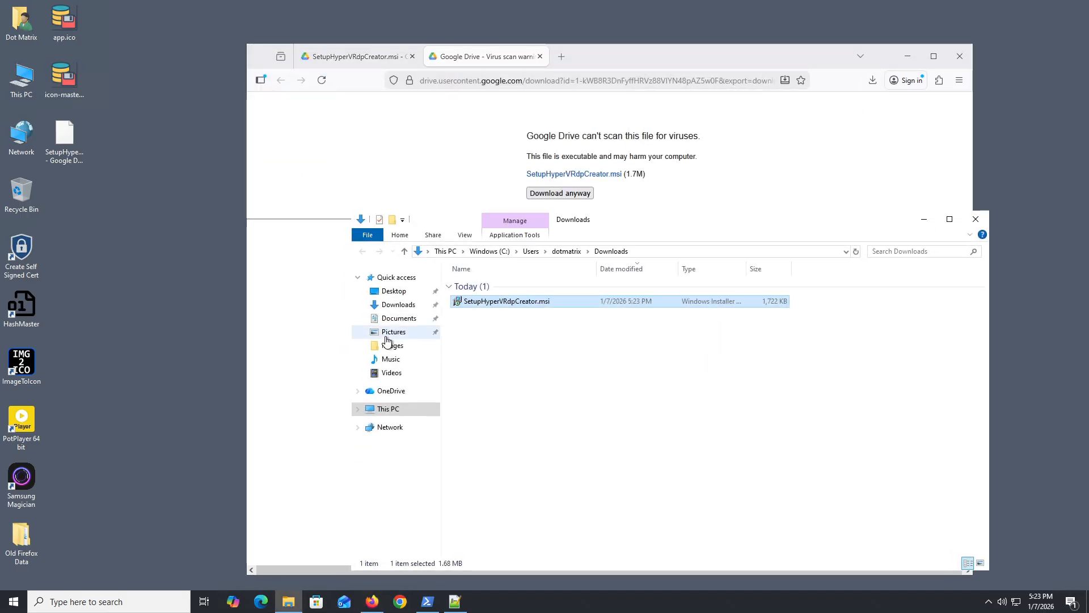
double_click(505, 301)
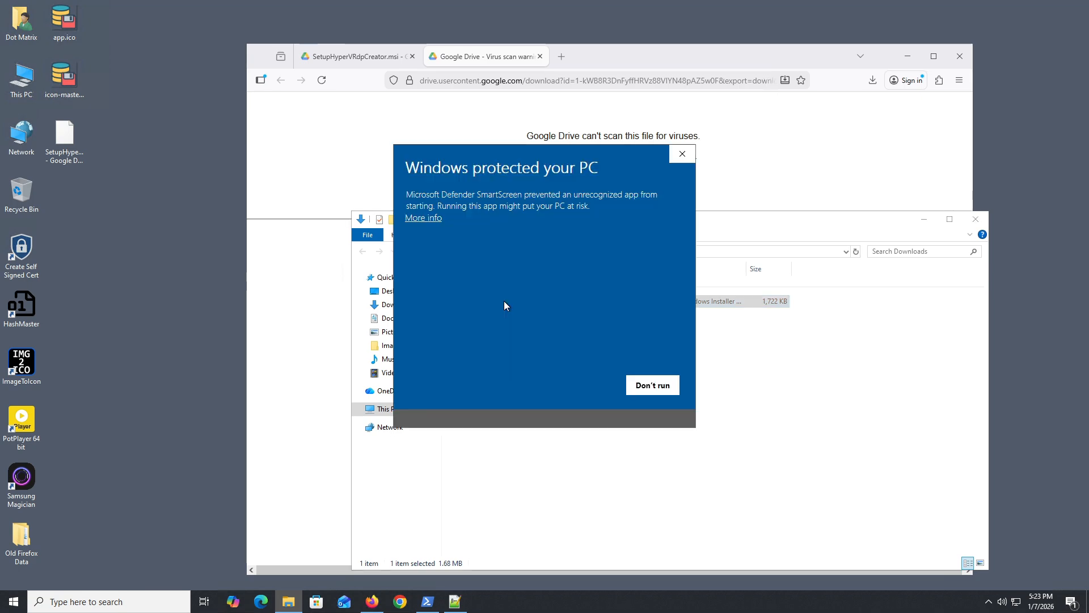
click(428, 224)
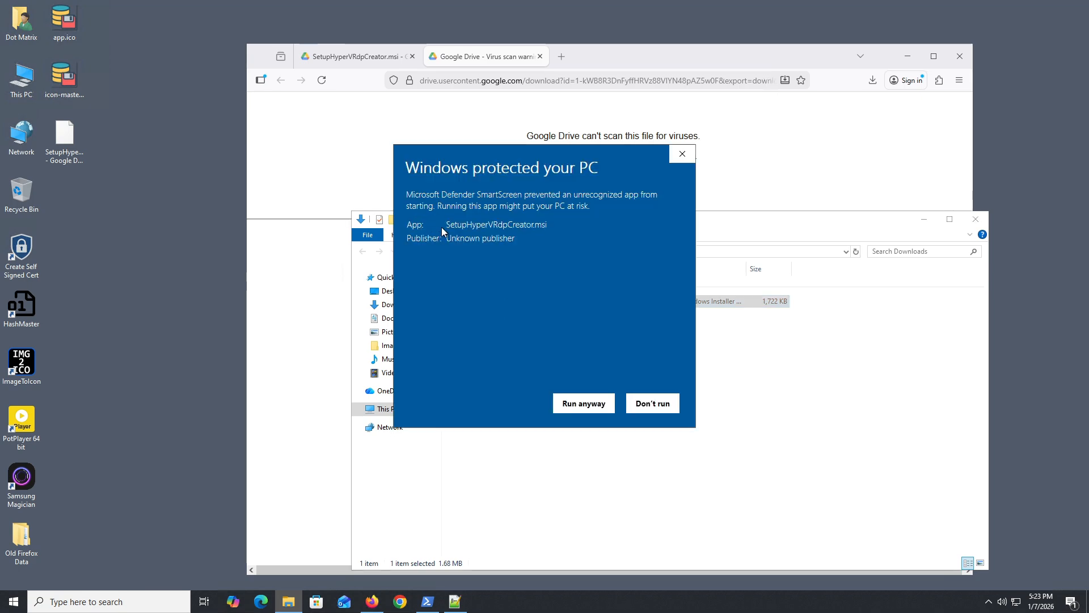
click(581, 409)
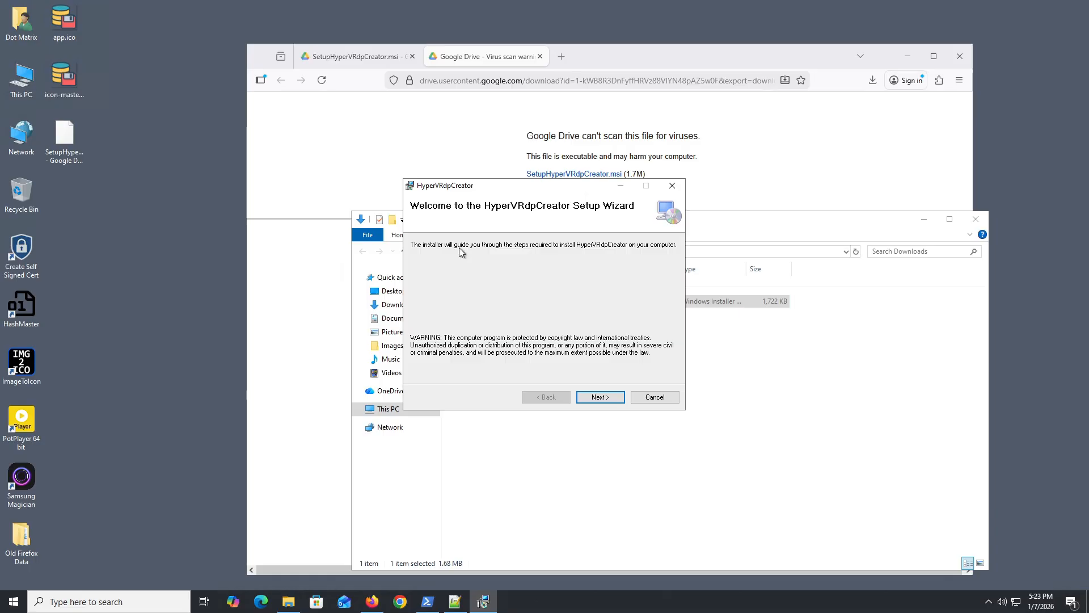
Install HyperVRdpCreator for everyone in the default folder, allow the system changes, and exit the setup wizard.
click(596, 397)
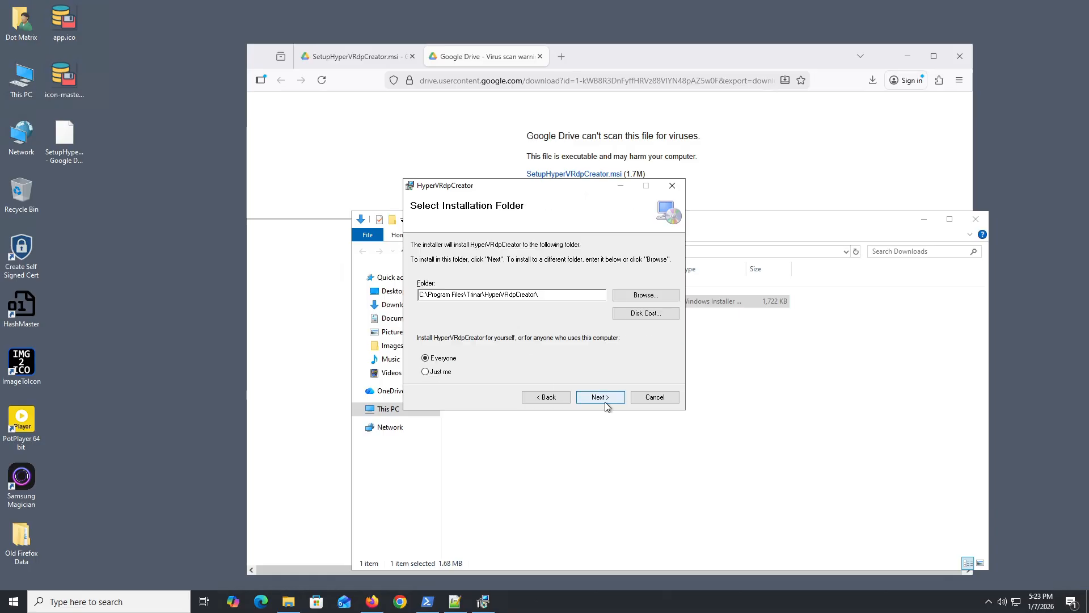
click(604, 400)
click(605, 398)
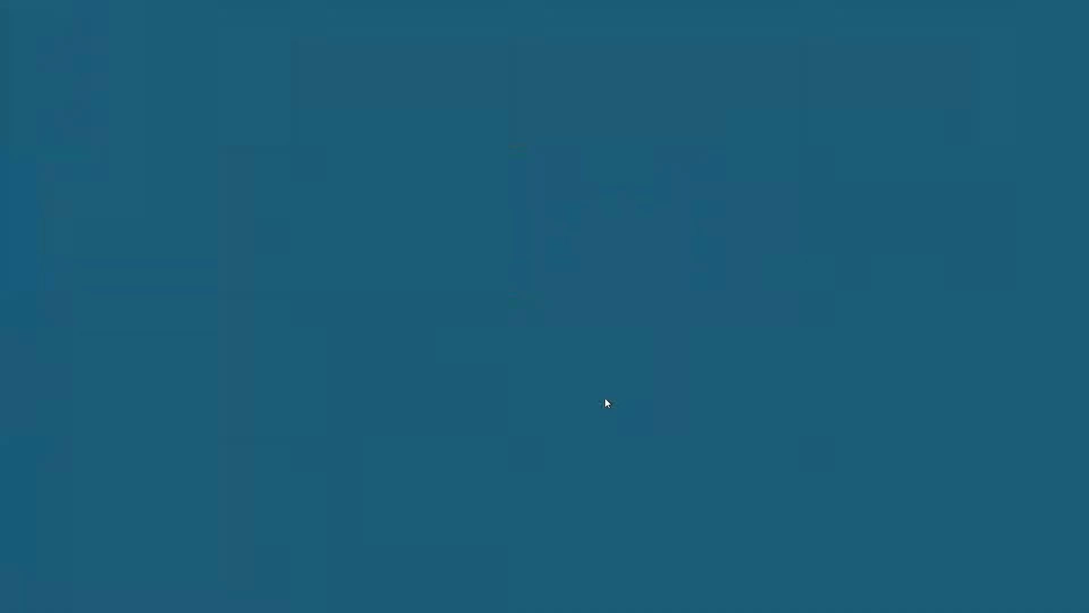
click(573, 389)
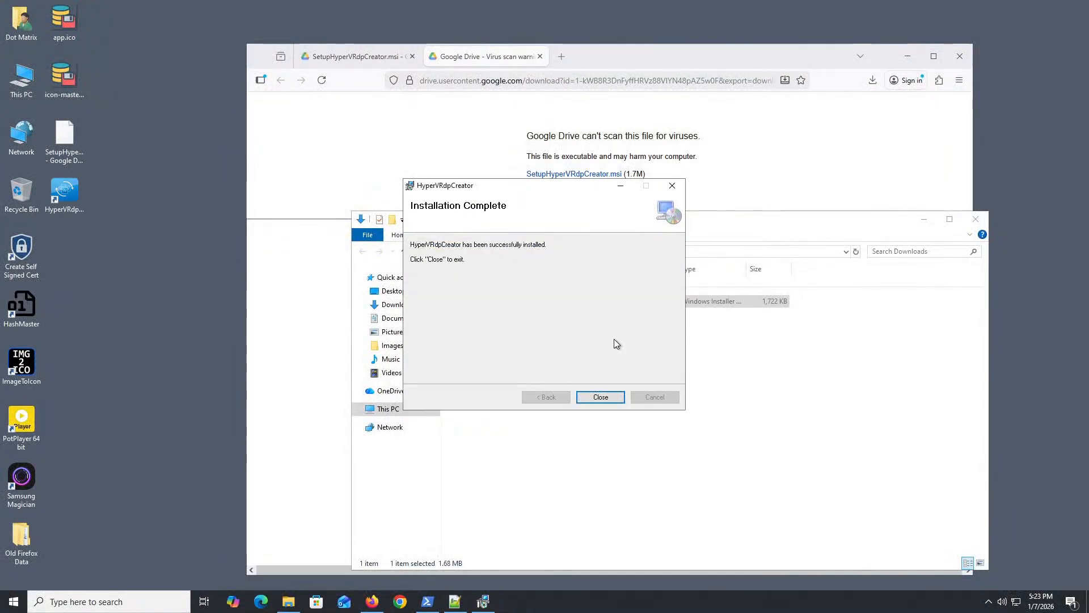
click(606, 399)
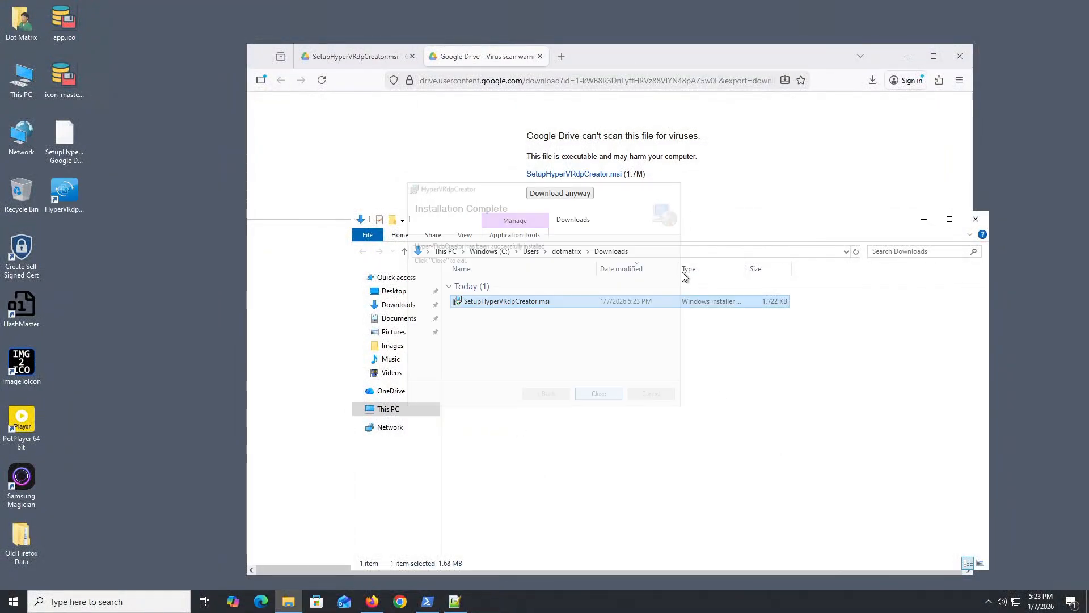
Close the Downloads folder, Firefox and PowerShell windows to clear the desktop.
click(981, 221)
click(954, 64)
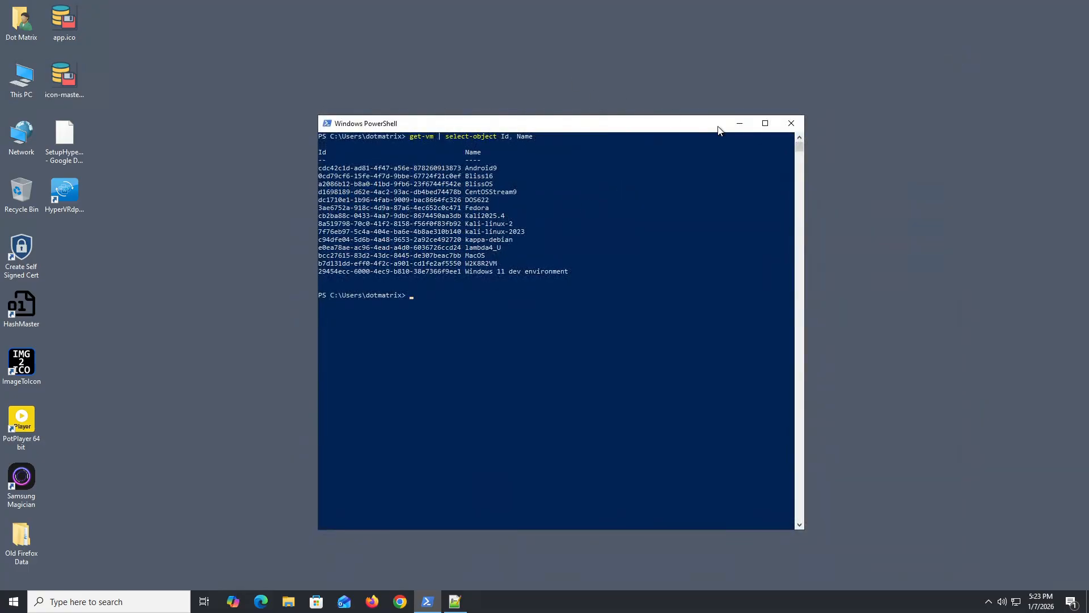
click(791, 123)
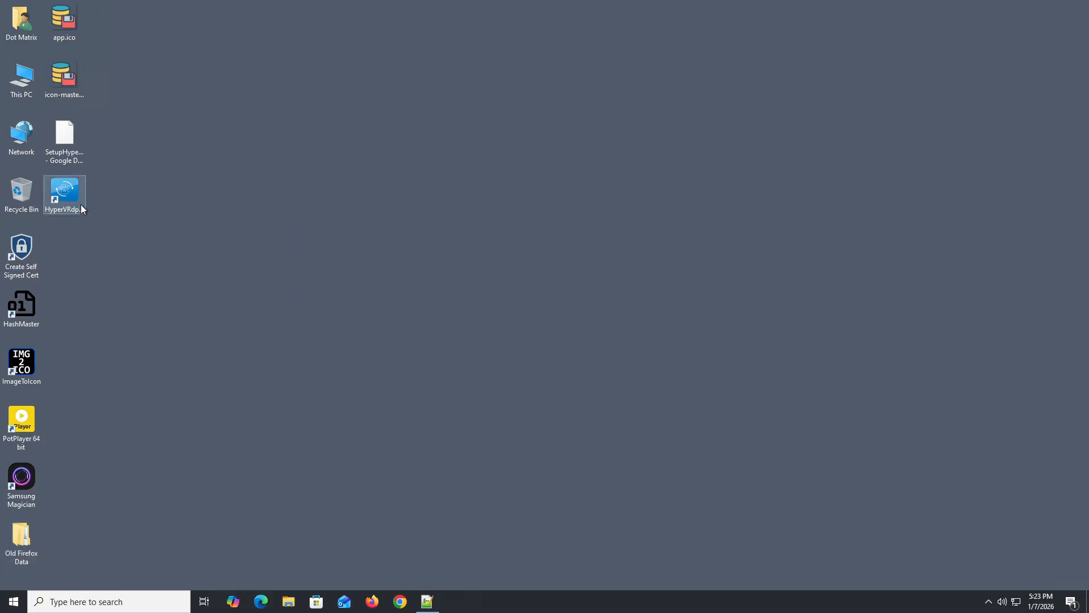
Launch HyperVRdpCreator from the desktop with administrator permission and move its window away from the desktop icons.
double_click(67, 193)
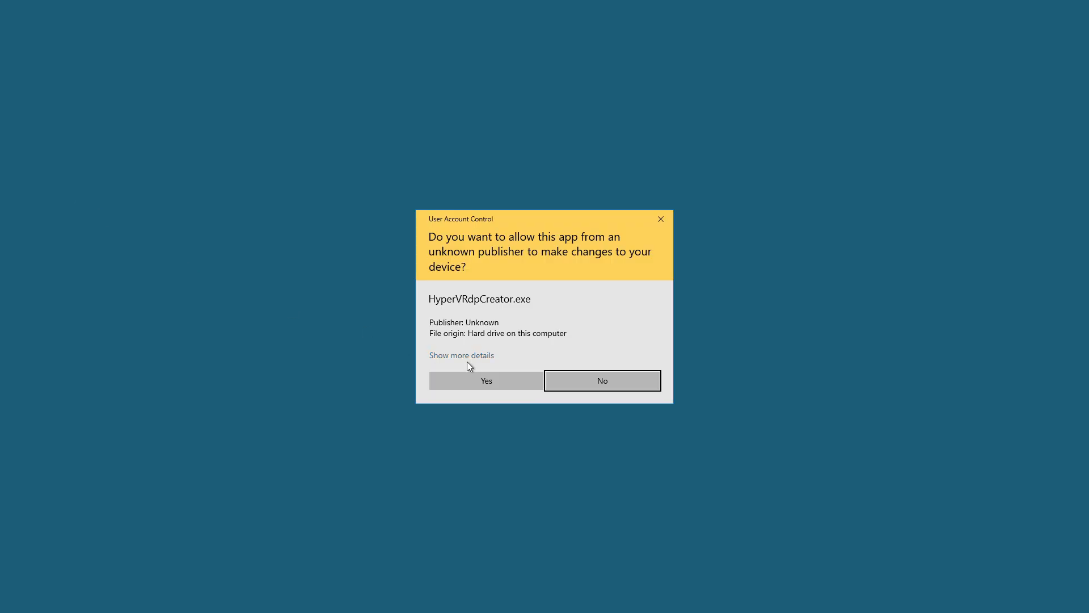
click(487, 382)
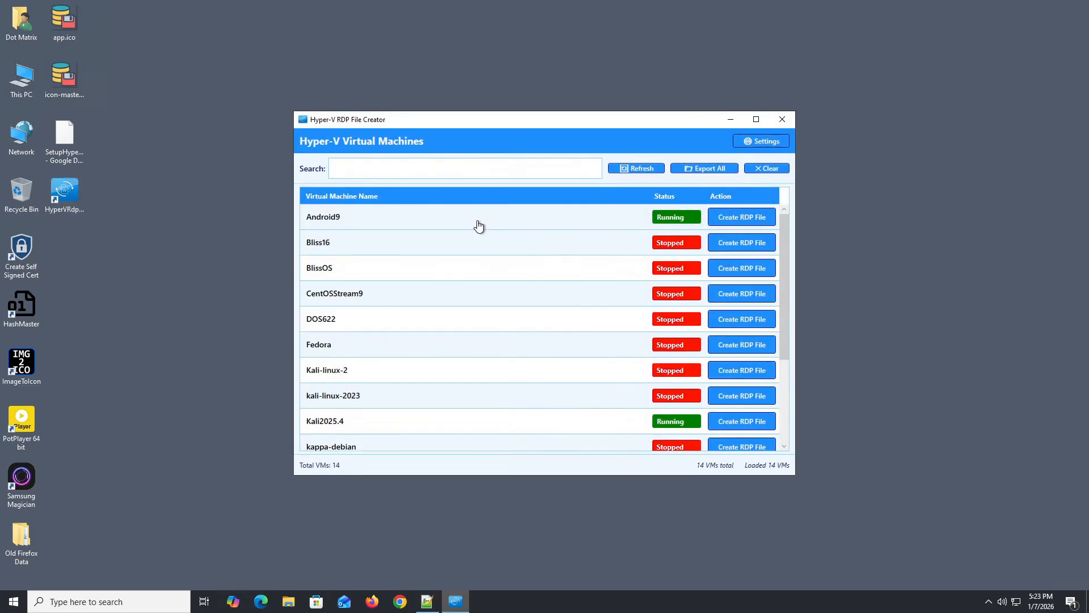
drag(549, 121, 625, 136)
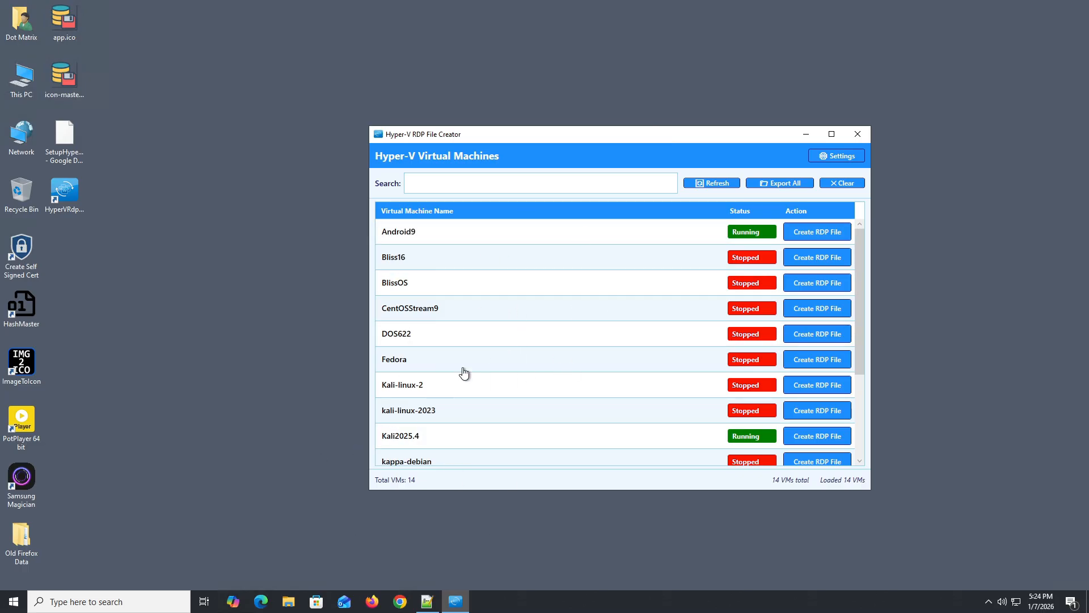
Create an RDP file for the Android9 virtual machine and save it to the Desktop as Android9.rdp.
scroll(644, 354, down, 3)
scroll(643, 354, up, 3)
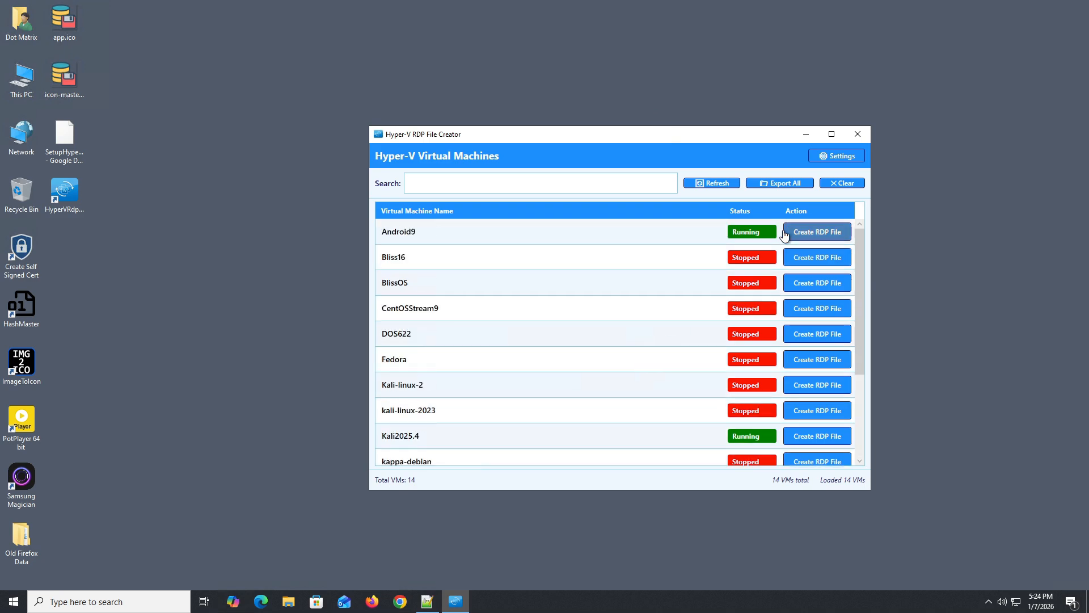
scroll(538, 350, down, 3)
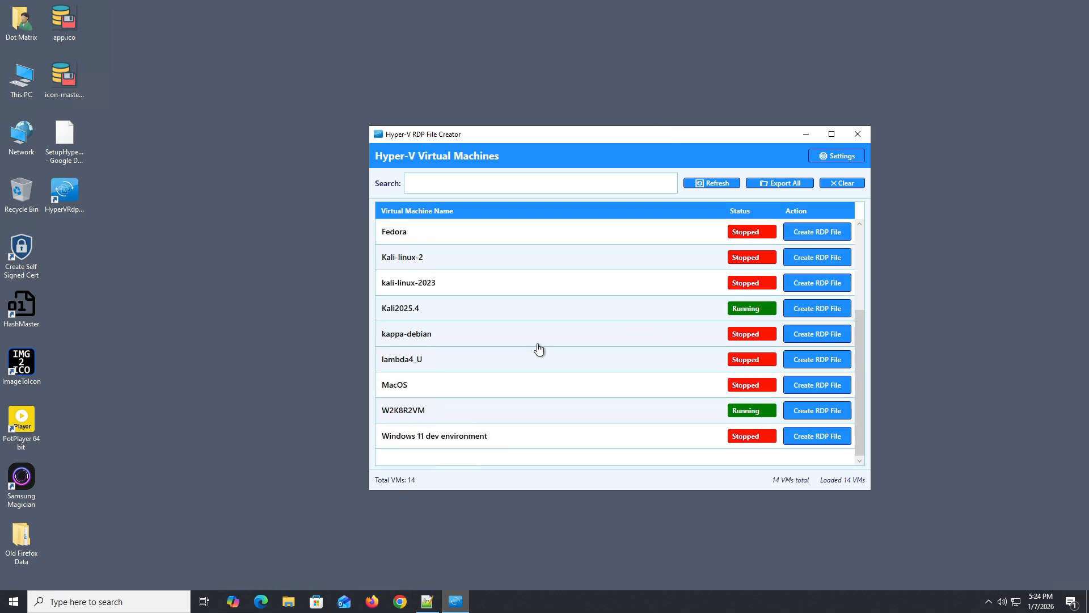
scroll(539, 347, up, 3)
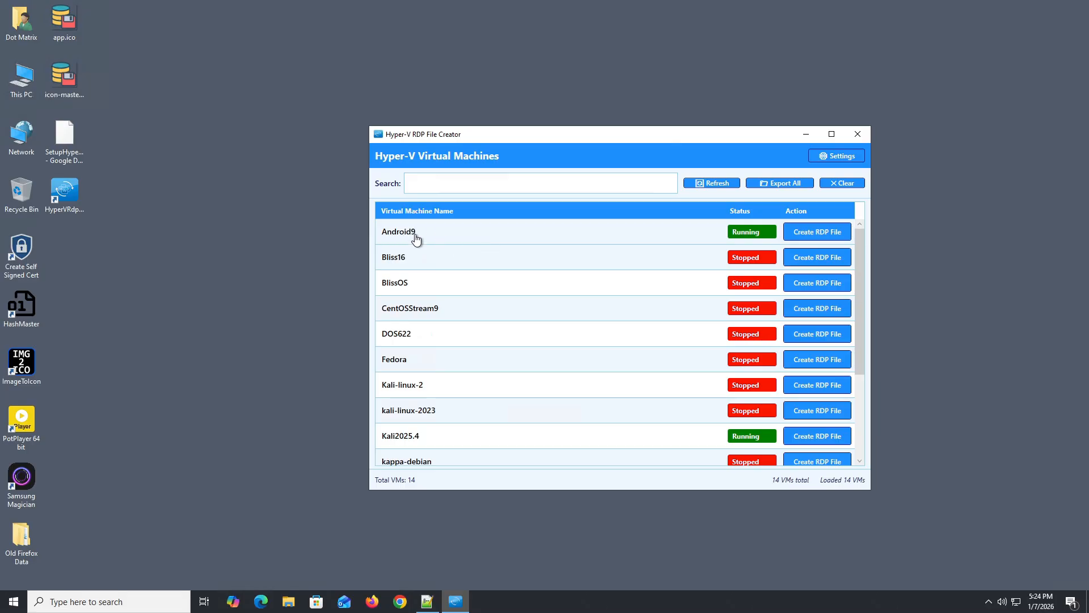
click(815, 236)
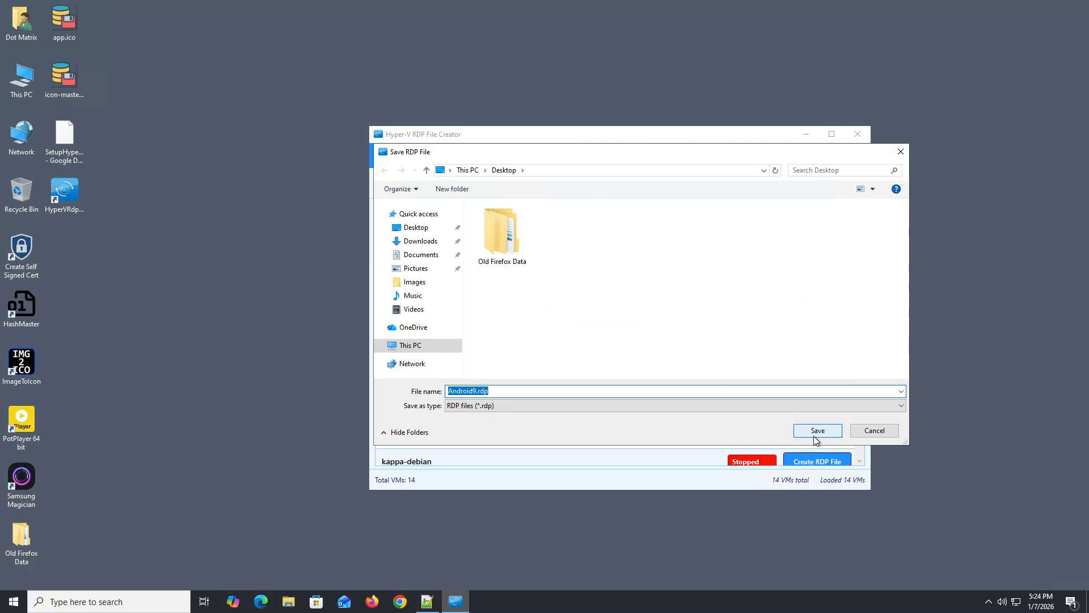
click(813, 433)
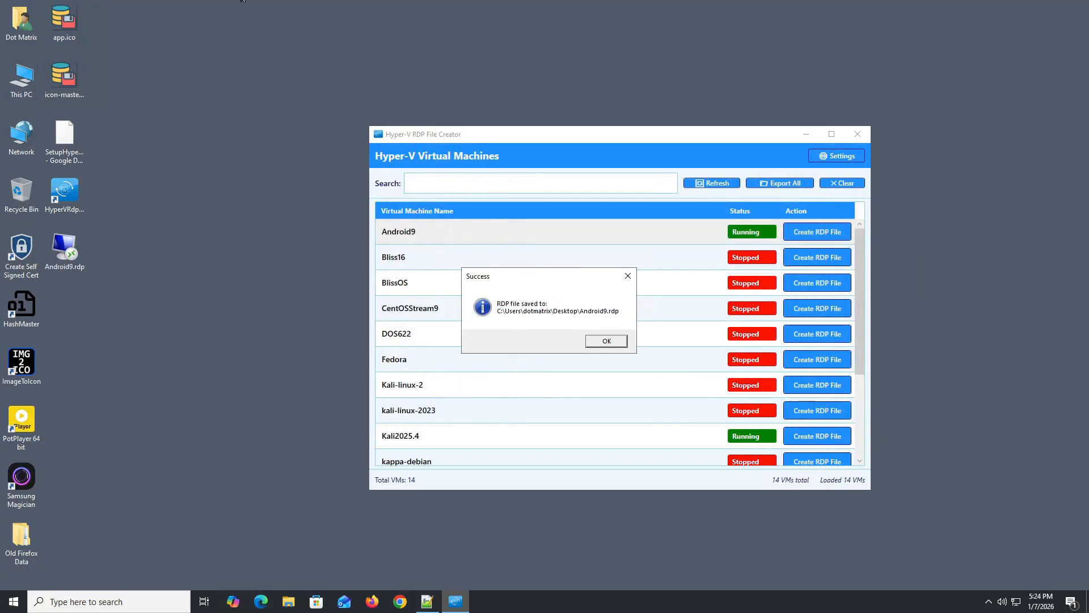
click(607, 341)
Open Android9.rdp from the desktop, accept the unknown publisher, and connect by entering the account password.
click(72, 249)
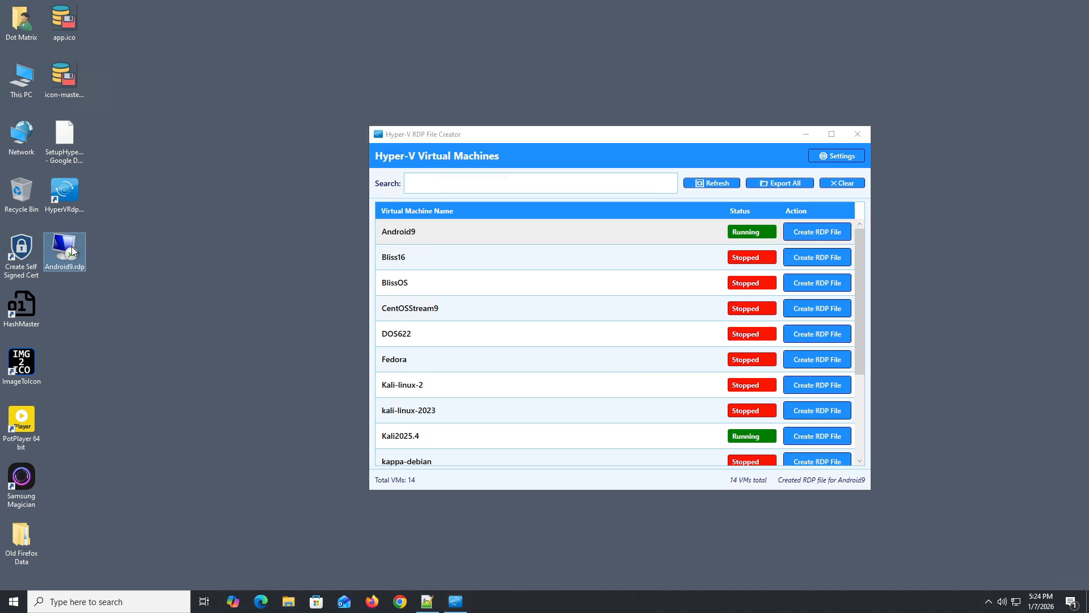
double_click(71, 246)
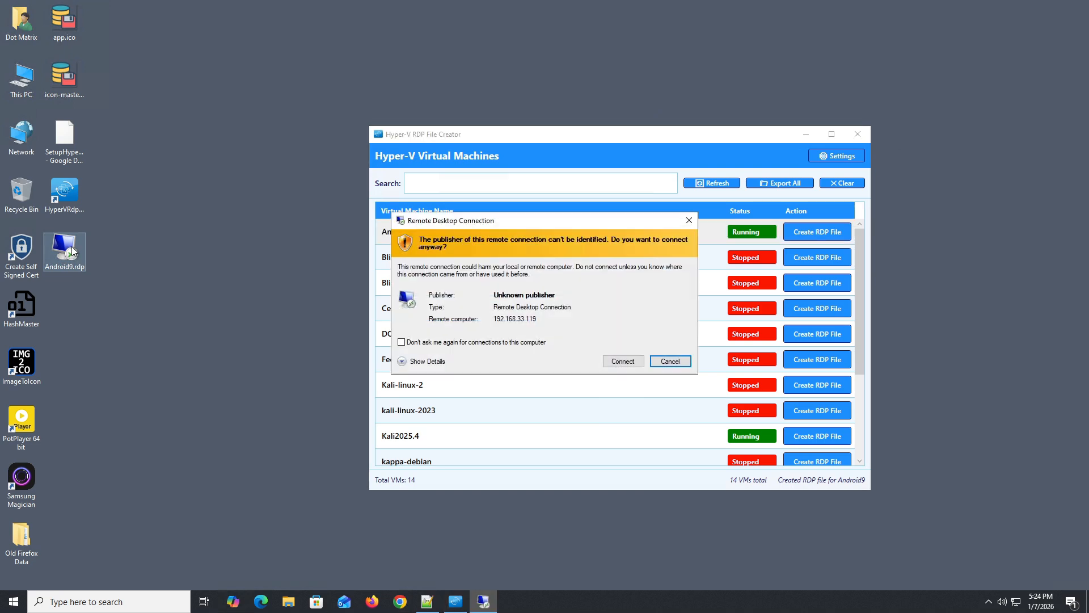
click(618, 362)
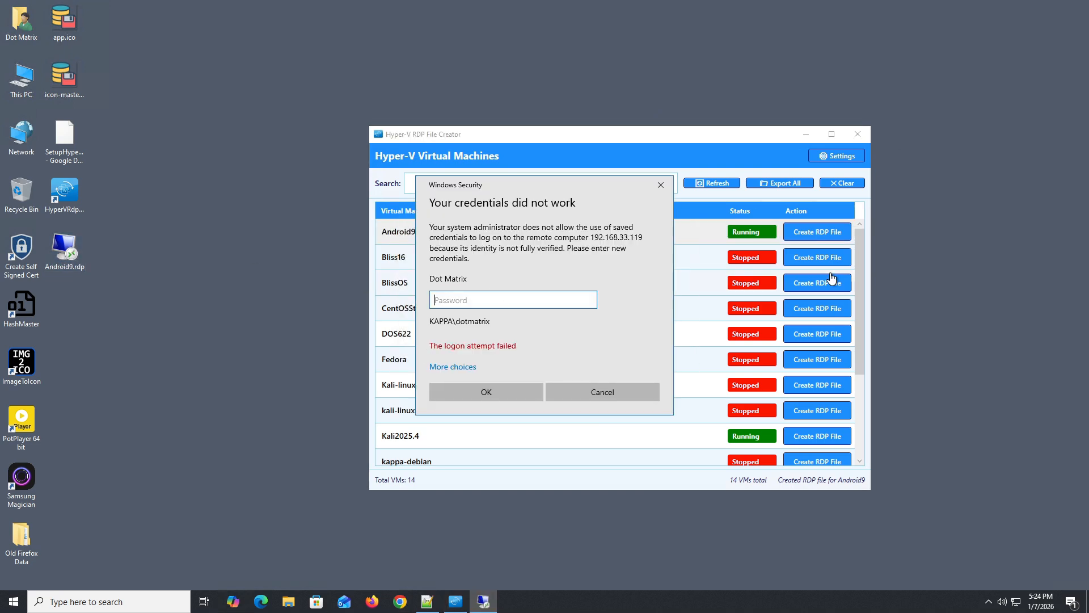
text(*)
key(Return)
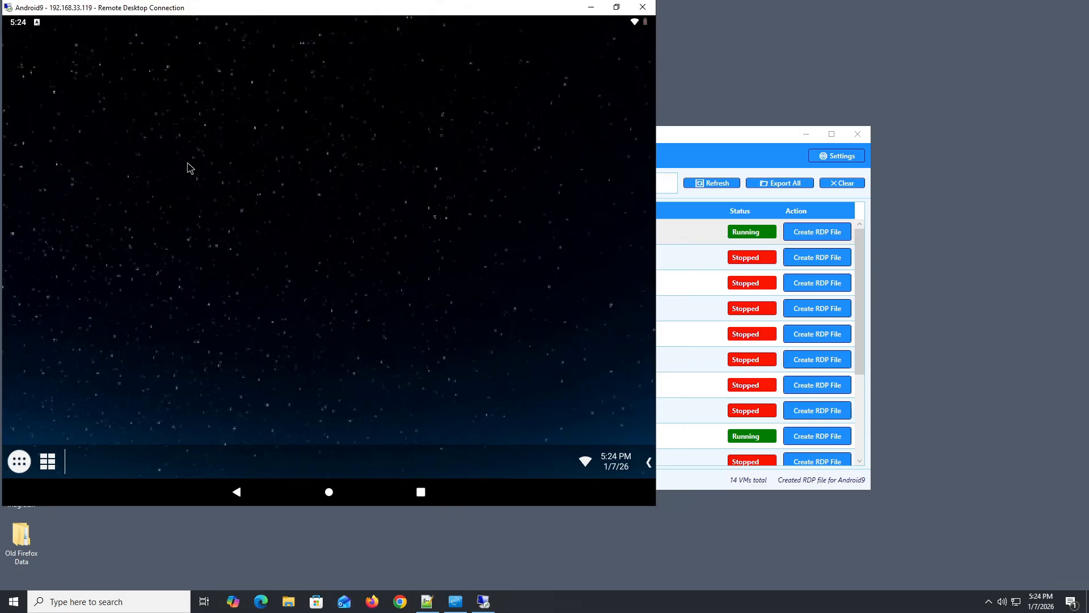
Bring Hyper-V RDP File Creator to the front, move its window further off the remote session, and look through the virtual machine list.
click(740, 143)
drag(740, 143, 818, 169)
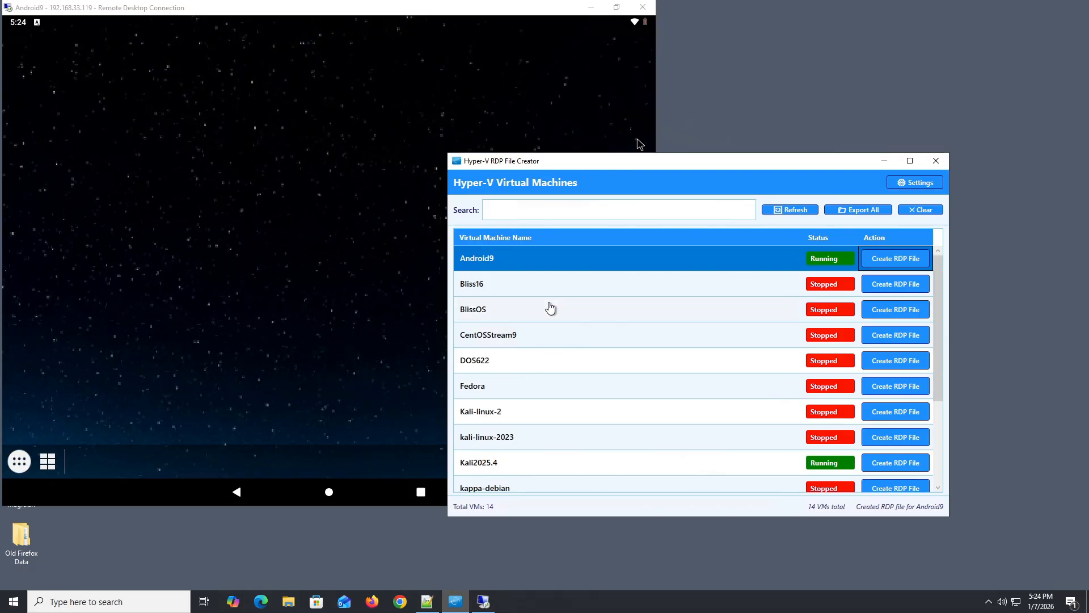
scroll(554, 308, down, 2)
scroll(830, 306, up, 2)
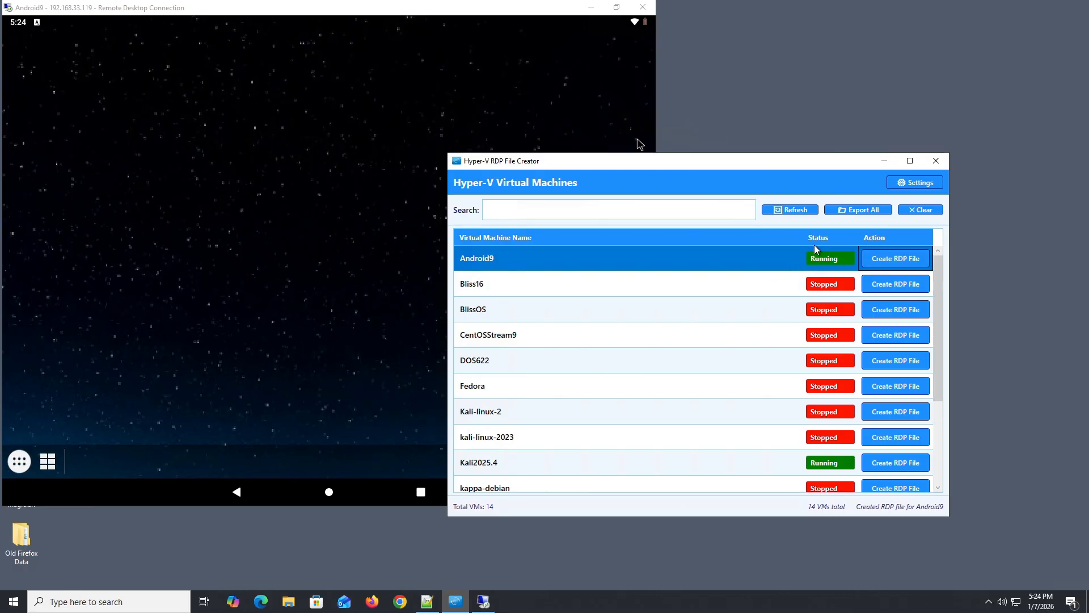
scroll(740, 352, down, 2)
scroll(740, 353, up, 2)
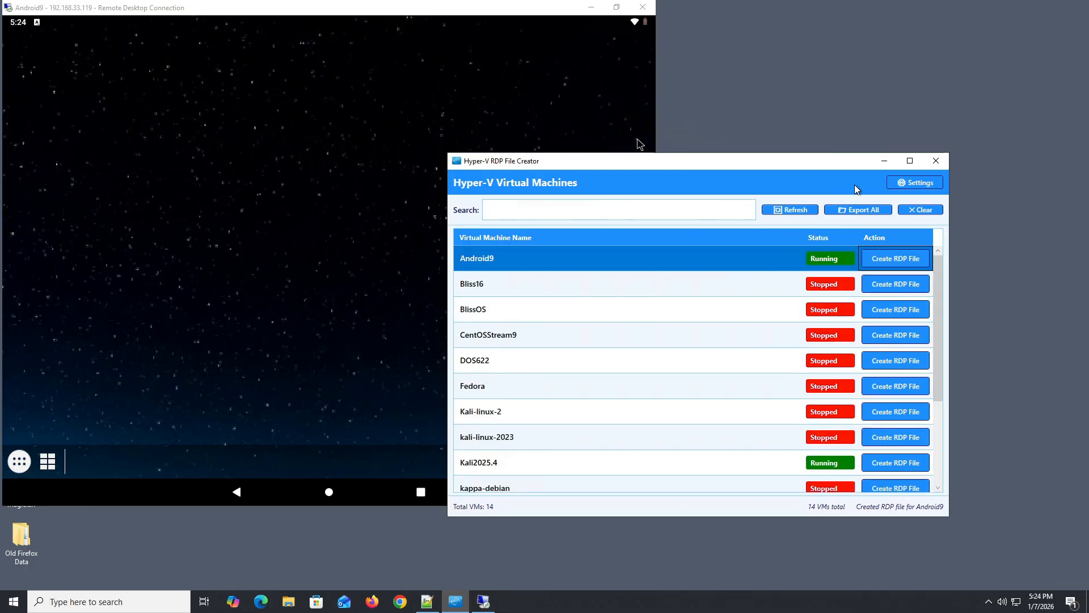
Open the RDP connection settings, move the dialog off the remote session, and review the basic and redirection options.
click(920, 187)
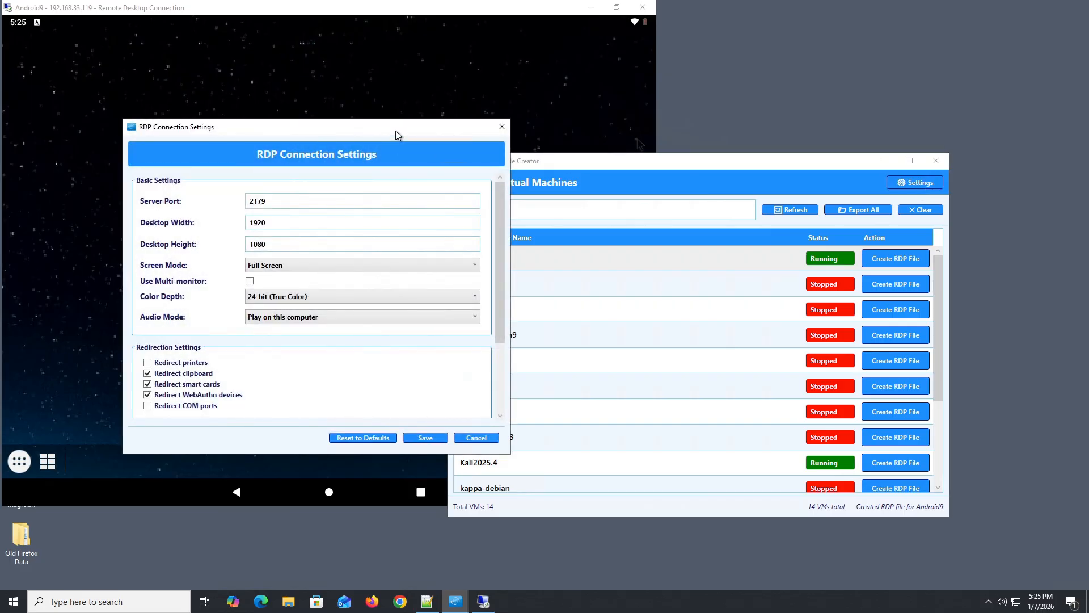
drag(392, 125, 668, 152)
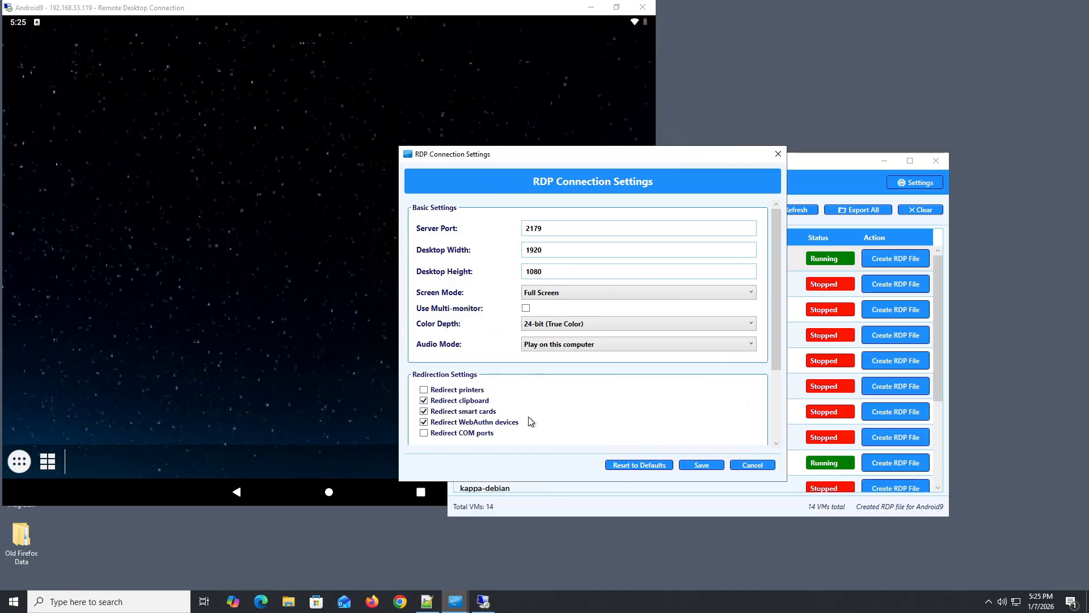
scroll(531, 417, down, 3)
scroll(544, 420, up, 3)
Try a desktop height of 567 and a desktop width of 5677 in the RDP connection settings.
click(554, 250)
click(554, 271)
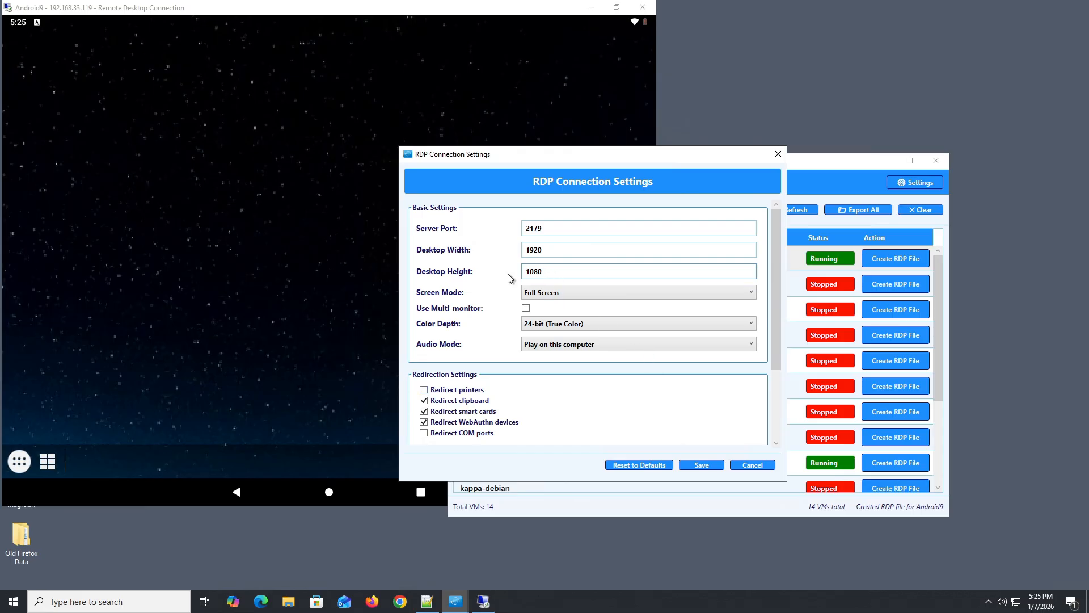
key(ctrl+a)
text(567)
key(shift+Tab)
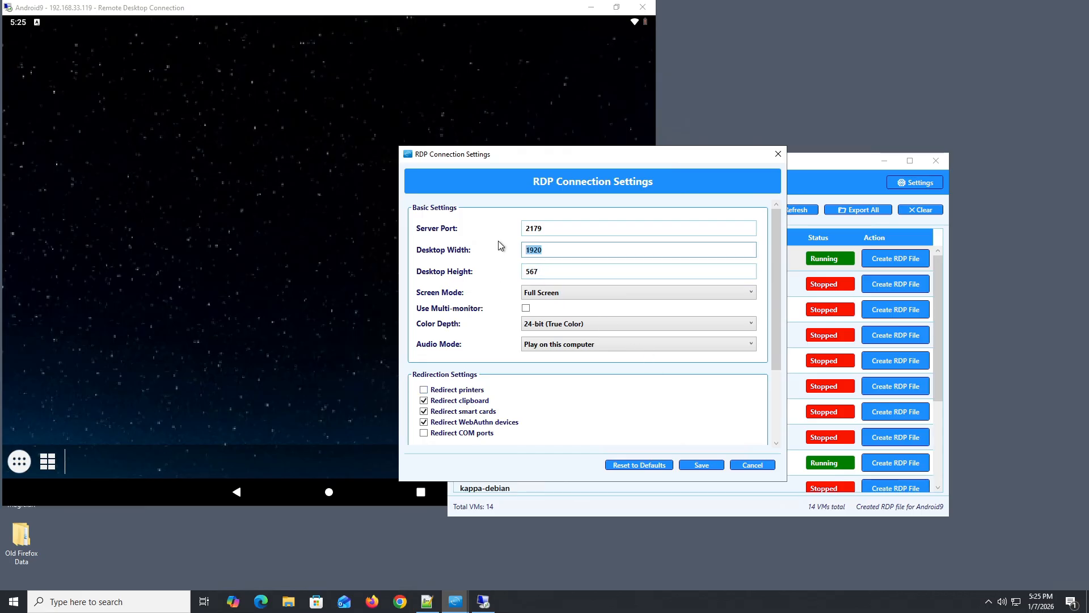
text(5677)
Reset the RDP connection settings to their defaults and save them.
click(645, 467)
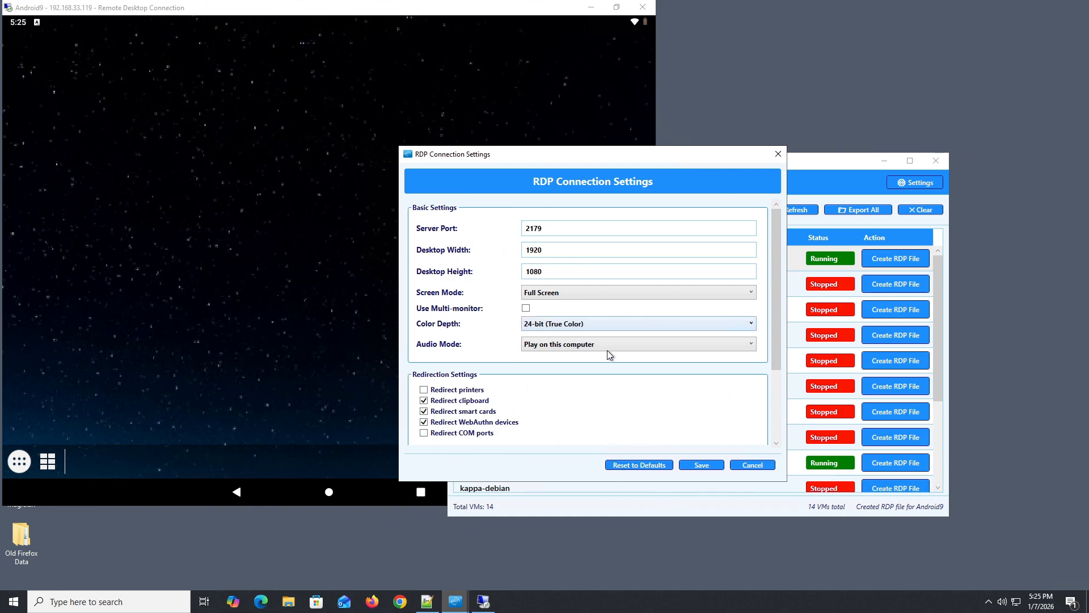
click(704, 466)
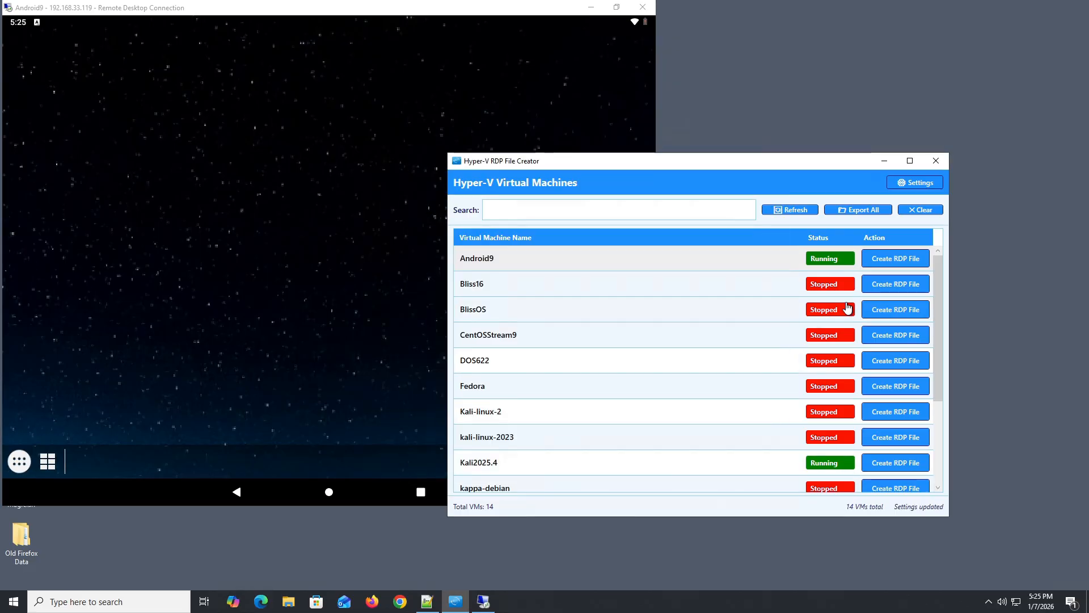
Filter the virtual machine list by "kali" and save an RDP file for Kali2025.4 to the Desktop as Kali2025.4.rdp.
scroll(840, 379, down, 3)
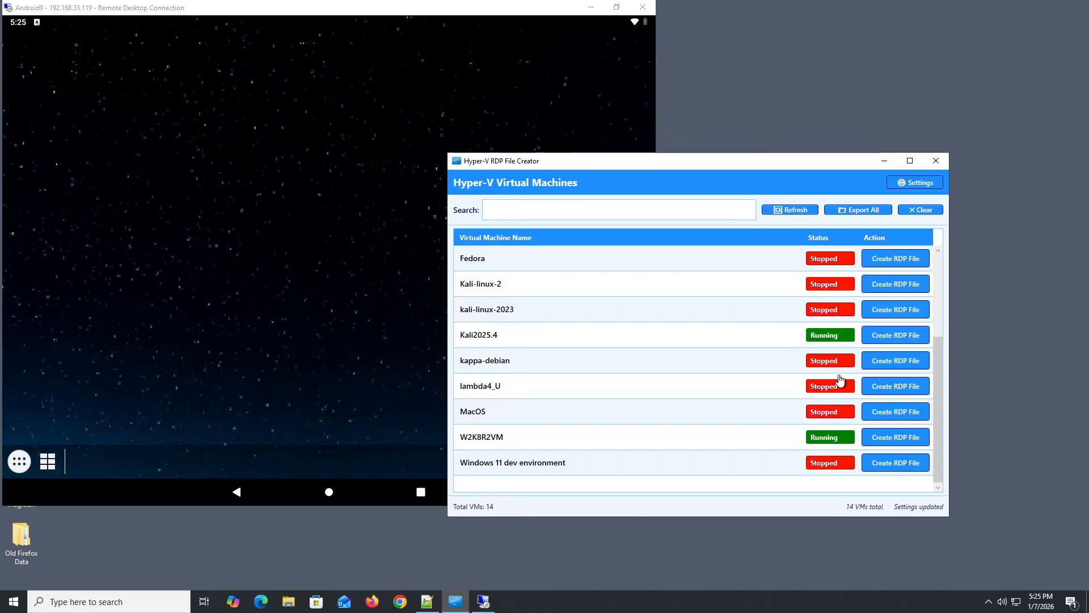
scroll(840, 382, up, 3)
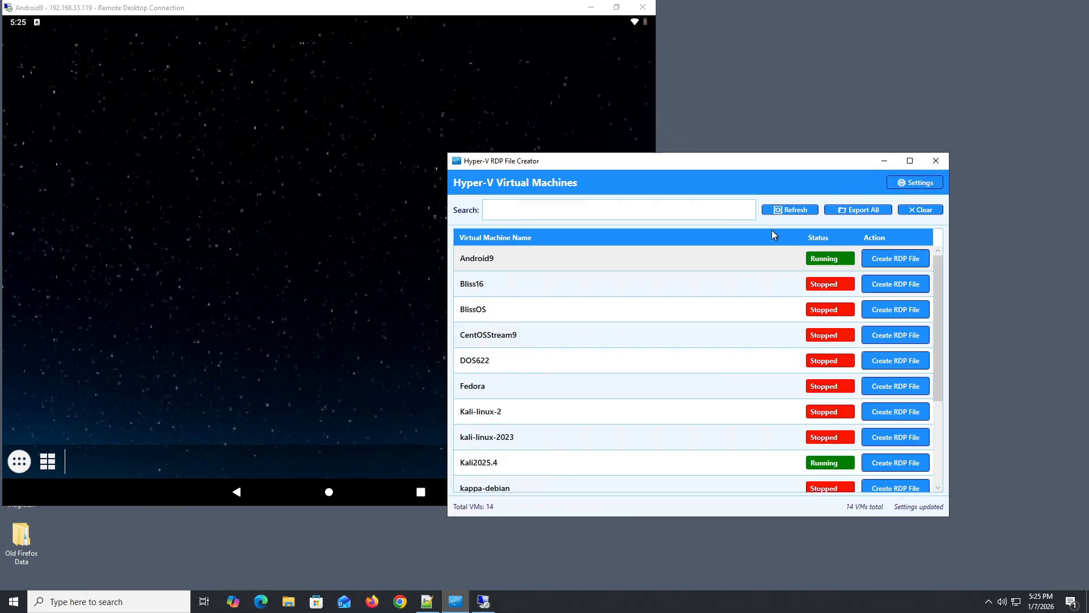
click(650, 209)
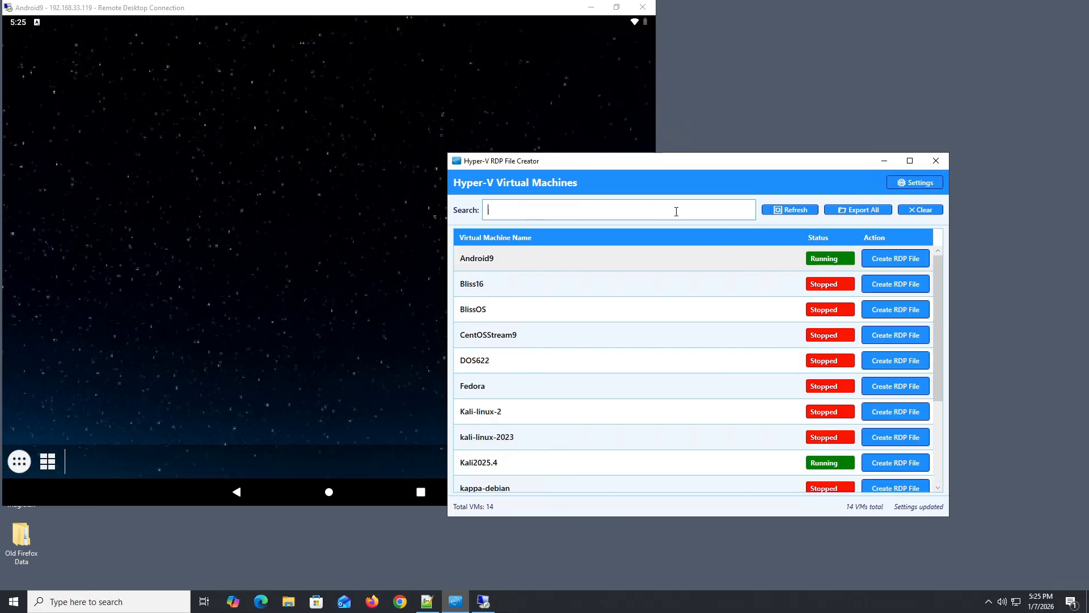
text(kali)
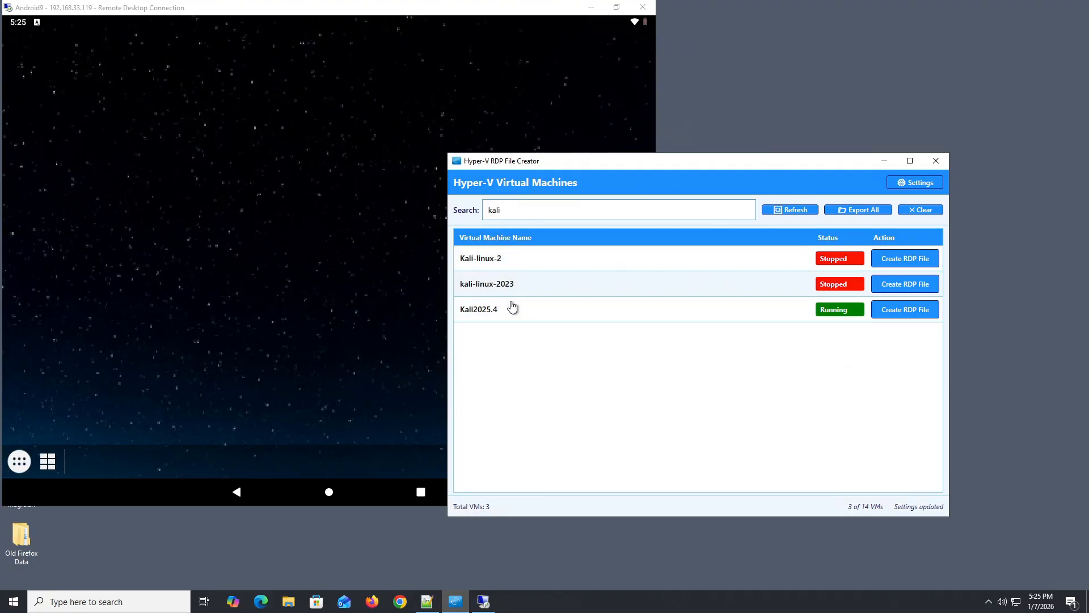
click(907, 311)
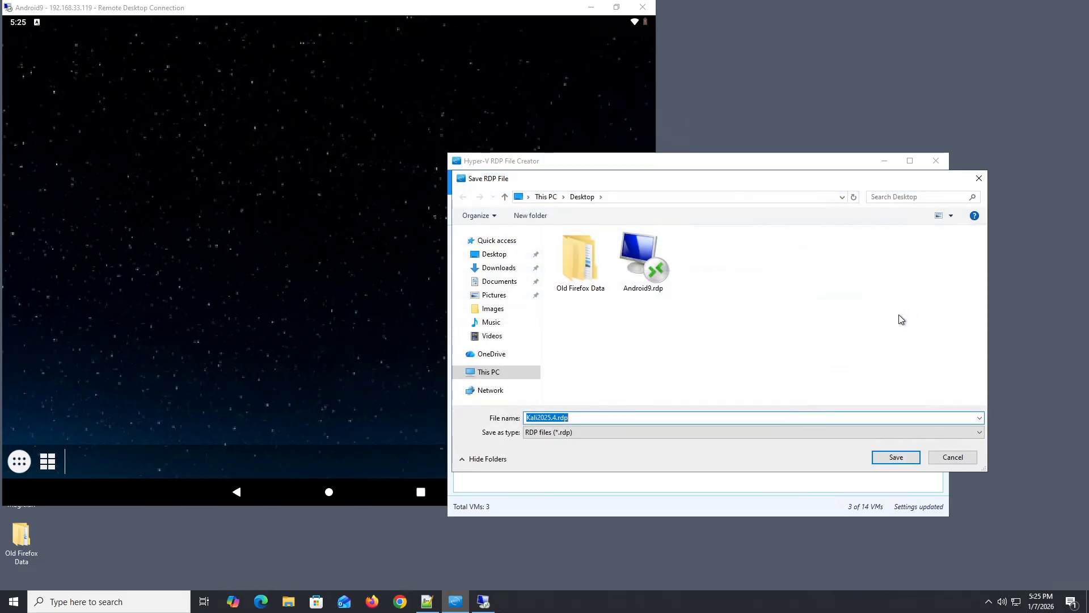
click(901, 455)
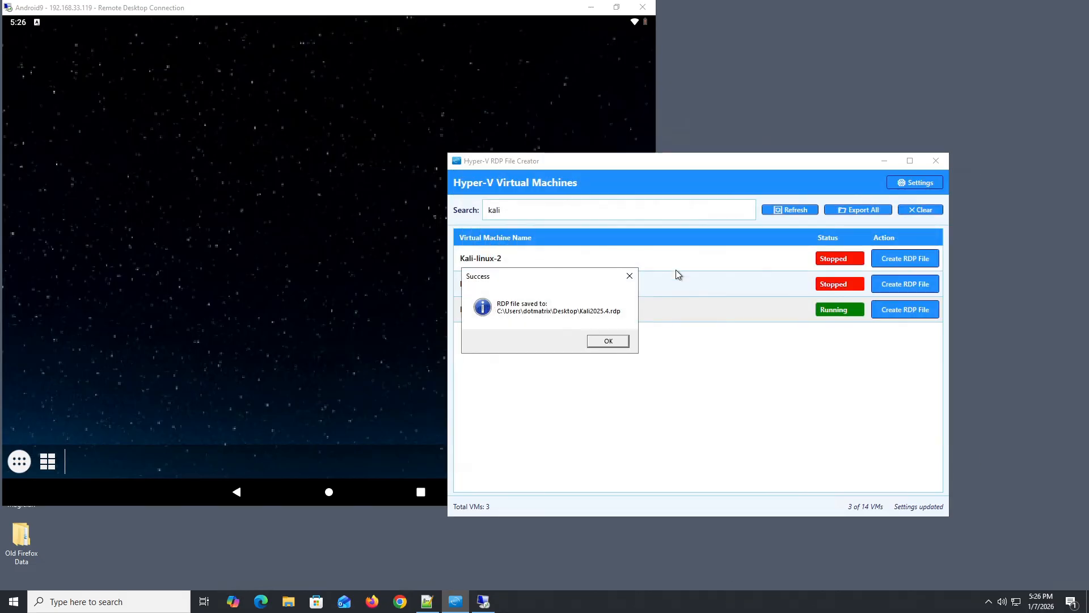
click(608, 341)
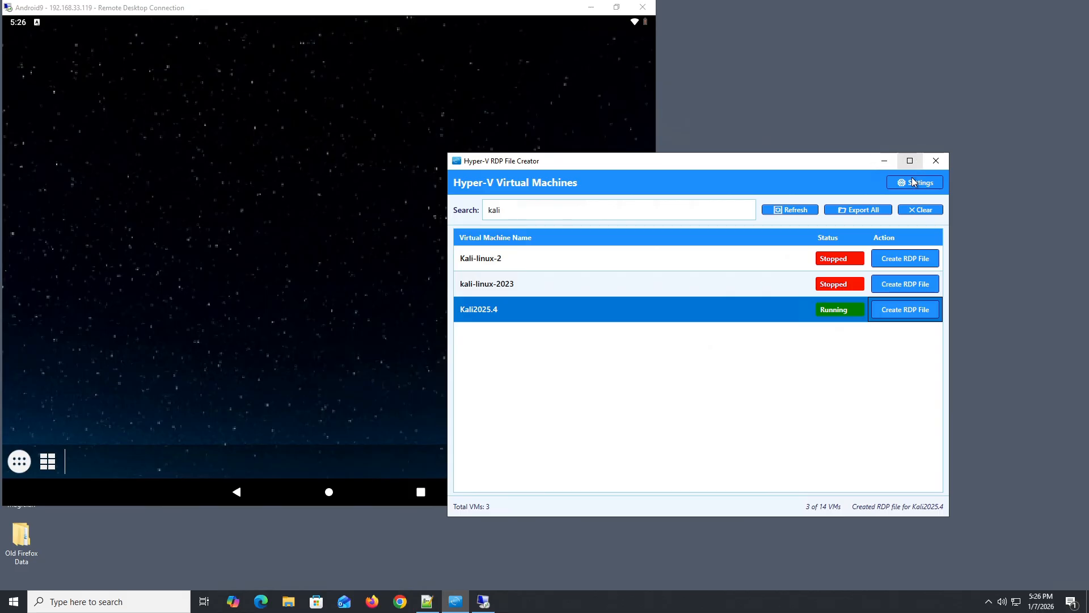
Minimize the Android9 session, open Kali2025.4.rdp from the desktop, and connect despite the unknown publisher by entering the account password.
click(591, 7)
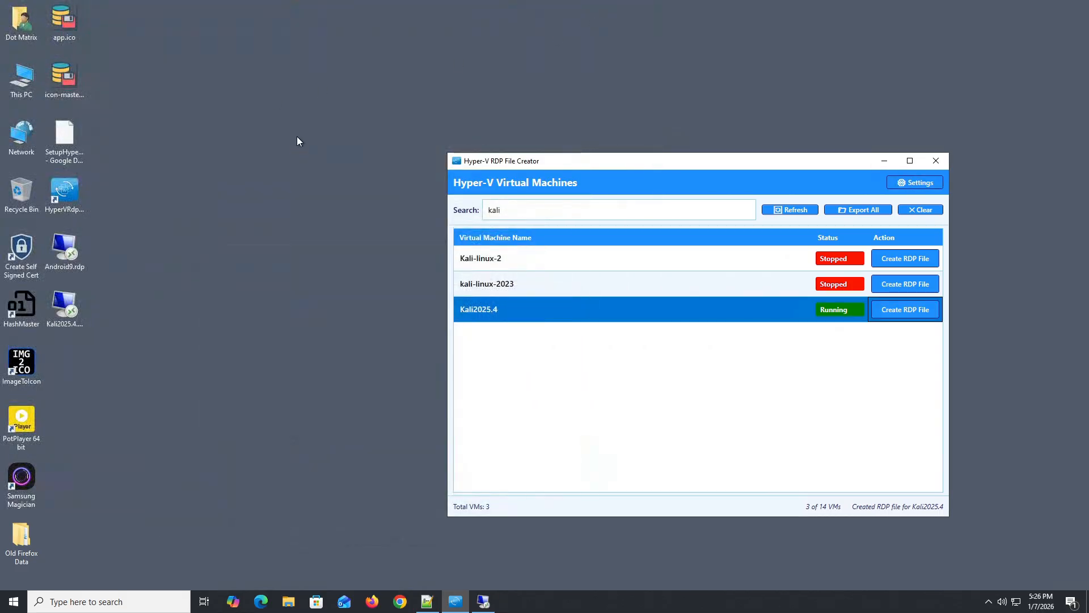
double_click(64, 312)
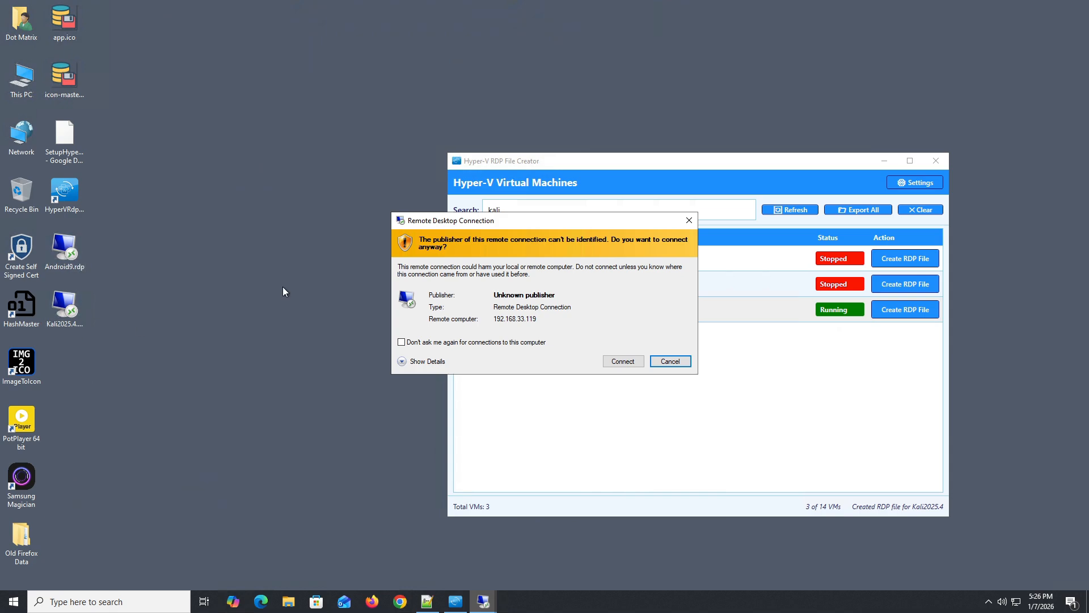
click(625, 365)
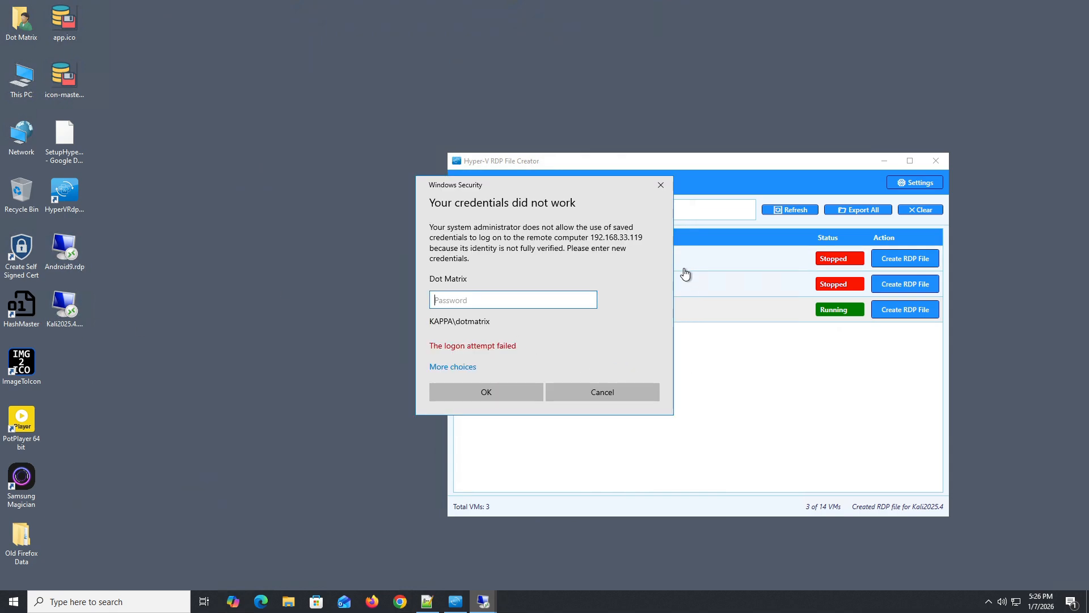
text(p)
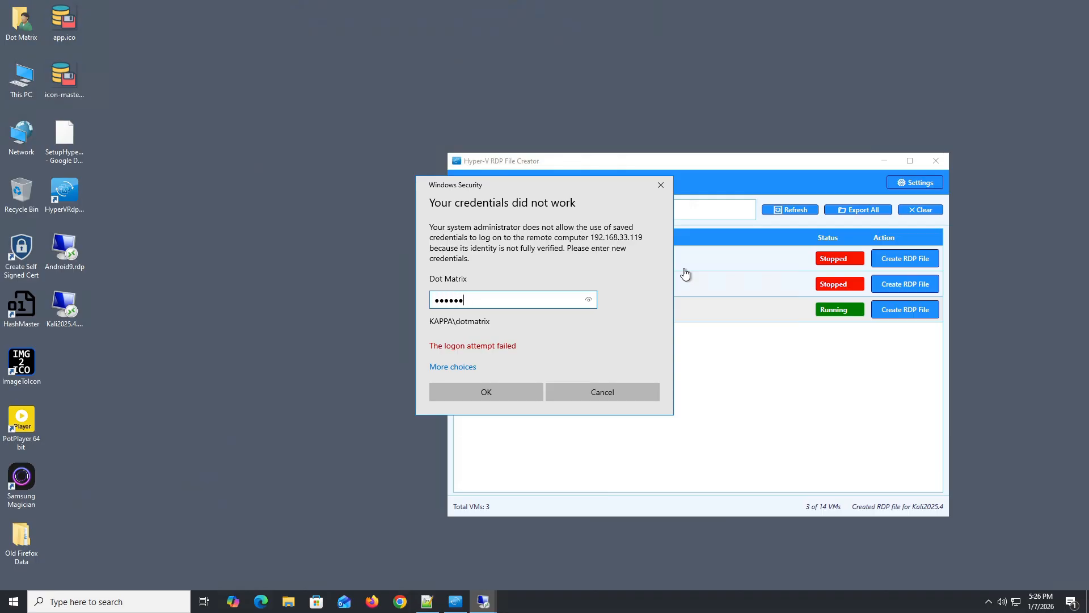
key(Return)
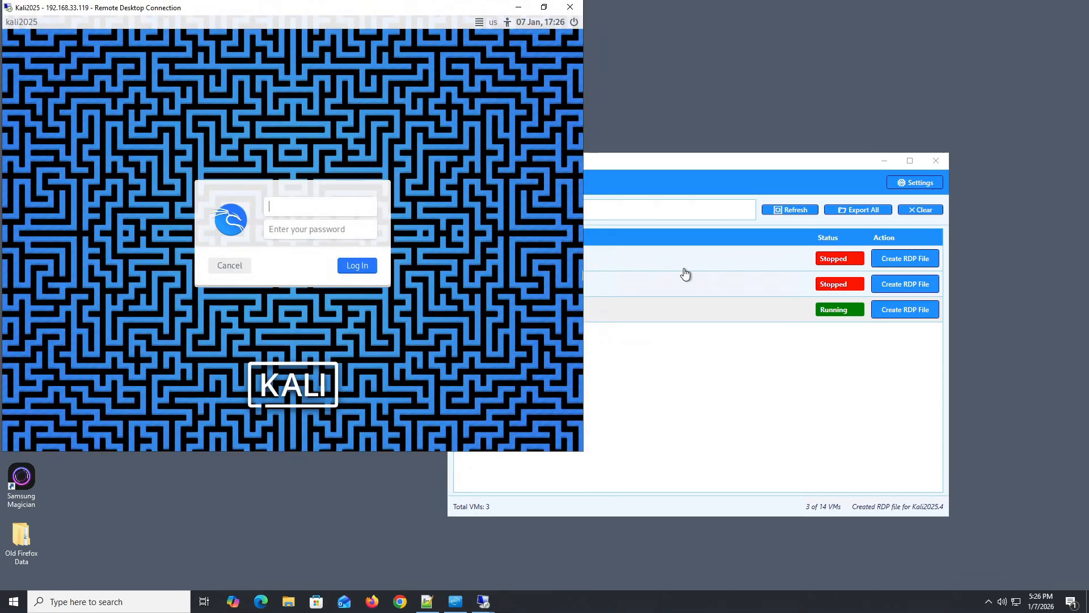
Minimize the Kali session, clear the search filter, and export RDP files for all virtual machines to the Desktop.
click(519, 6)
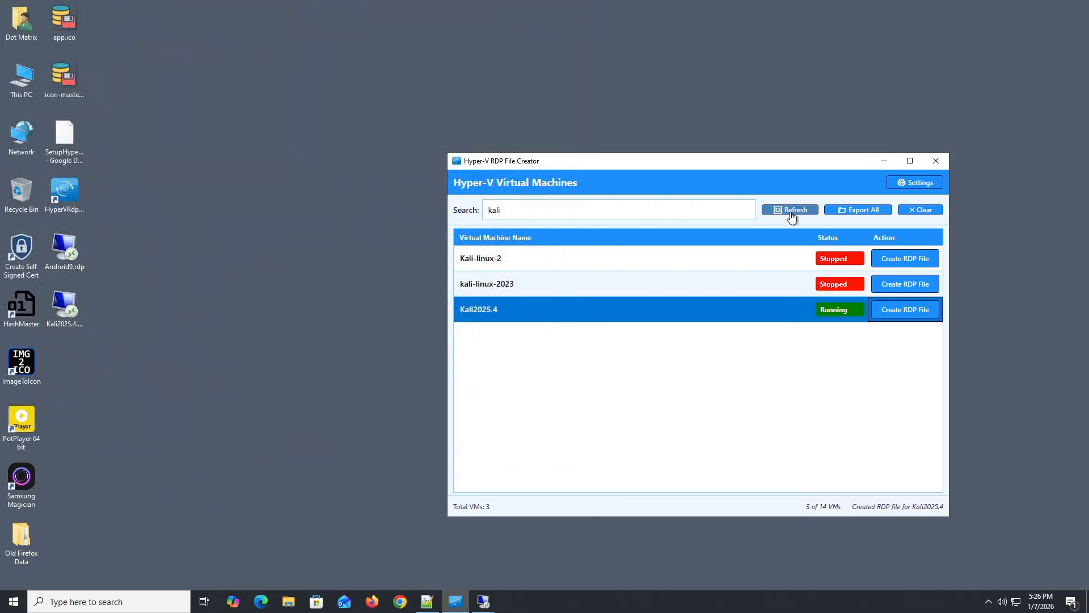
click(545, 214)
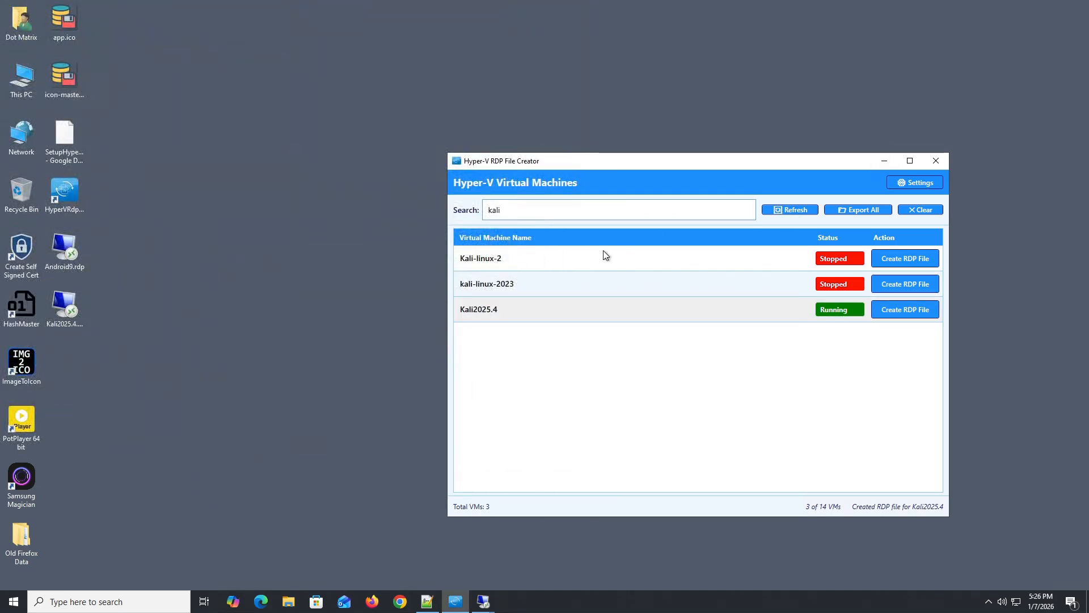
click(925, 214)
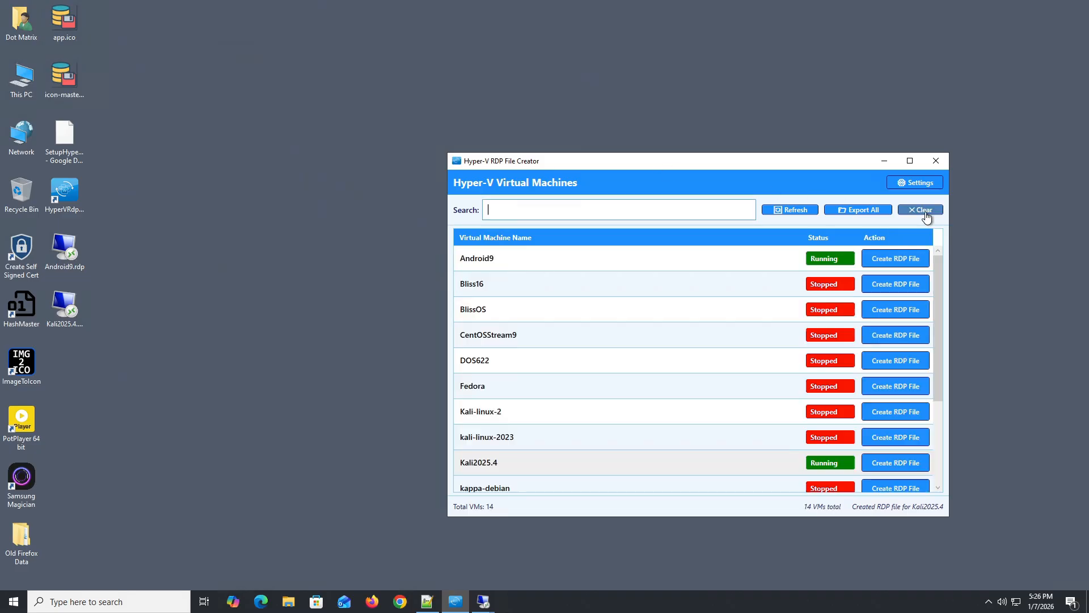
click(849, 212)
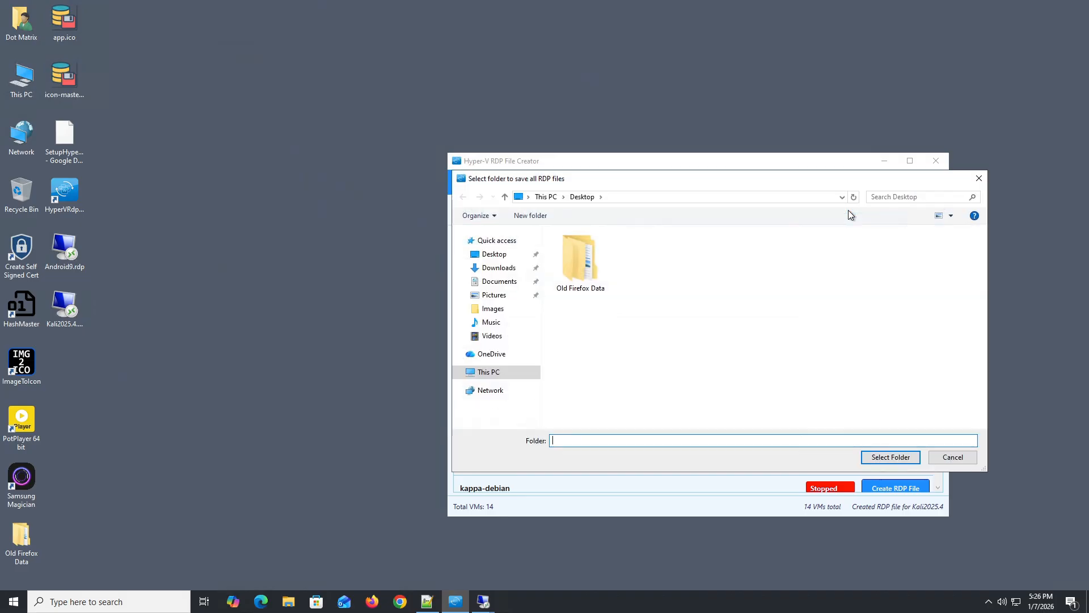
click(892, 457)
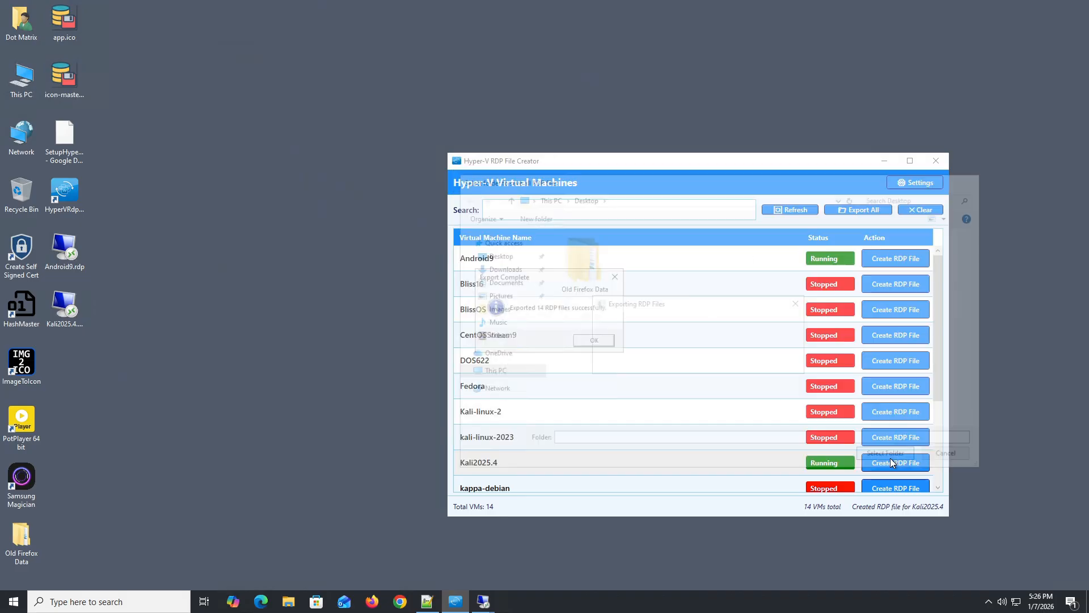
click(593, 339)
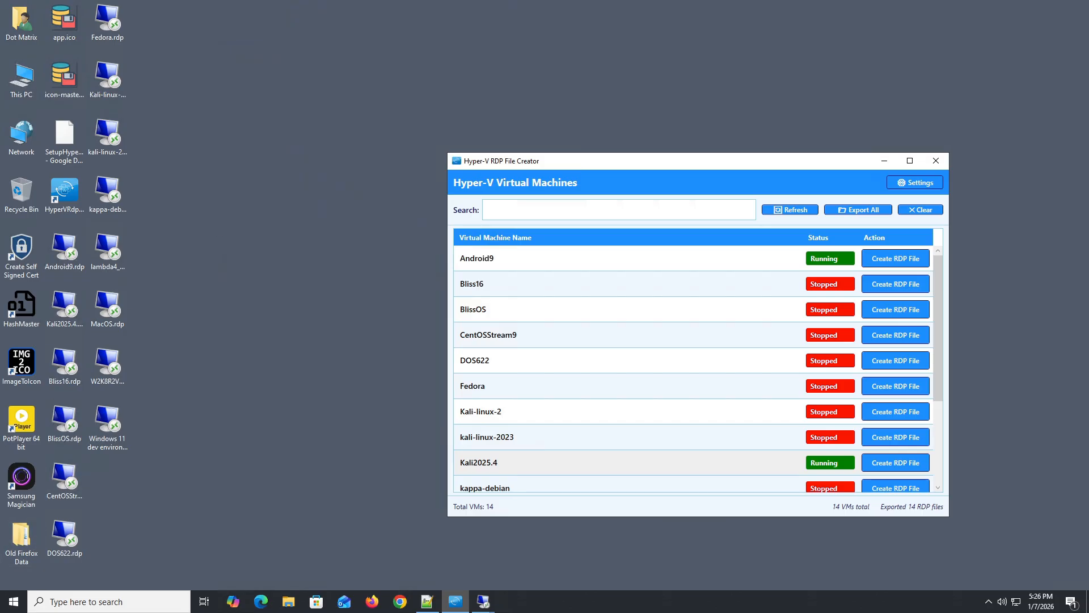
Check the RDP connection settings, close them without changes, and look through the virtual machine list.
click(915, 183)
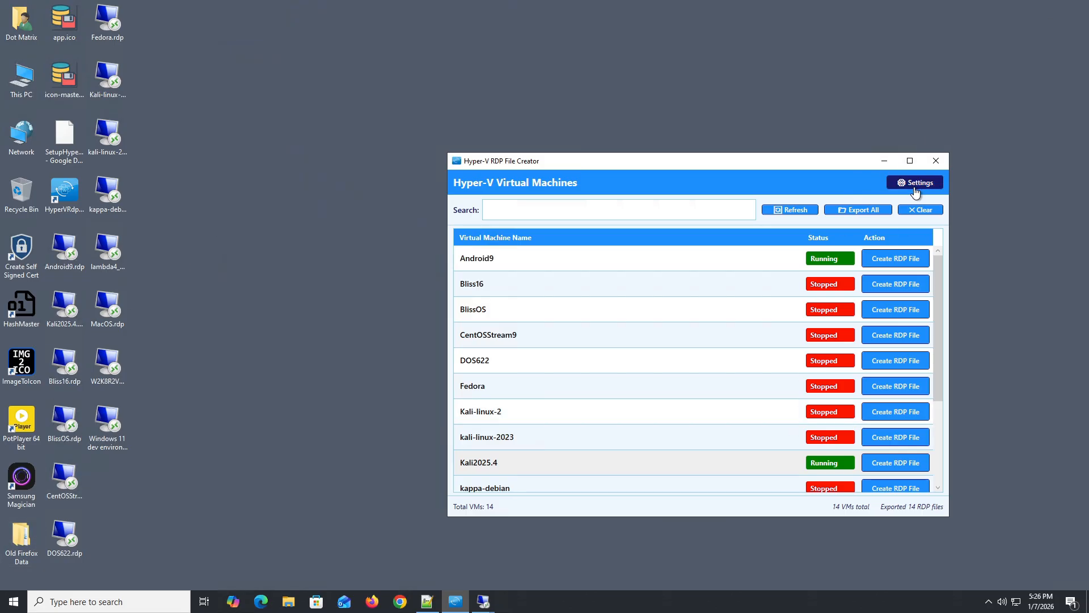
click(399, 23)
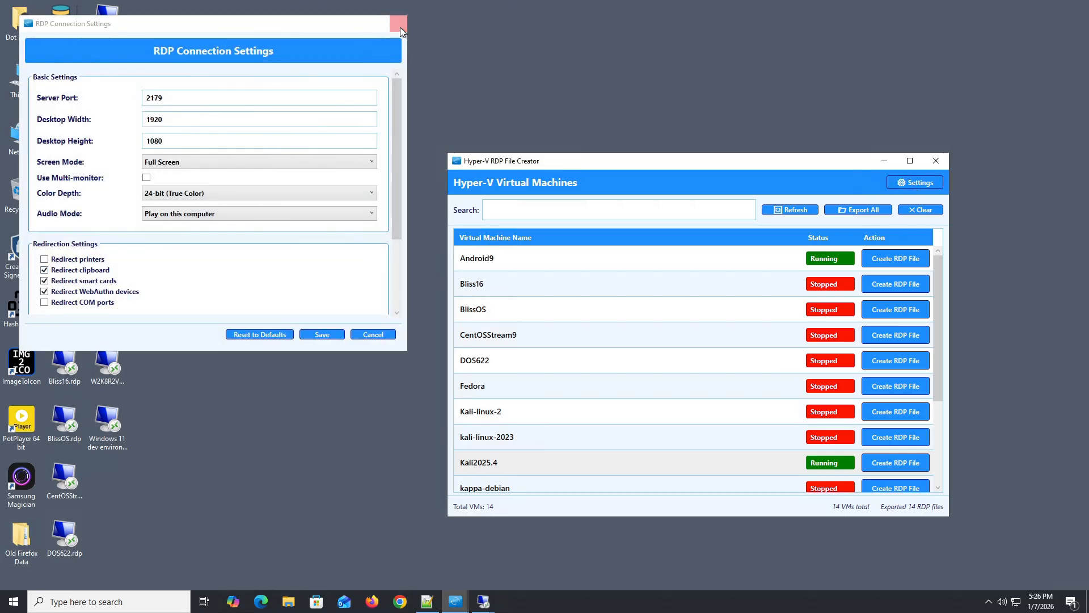
scroll(724, 335, down, 2)
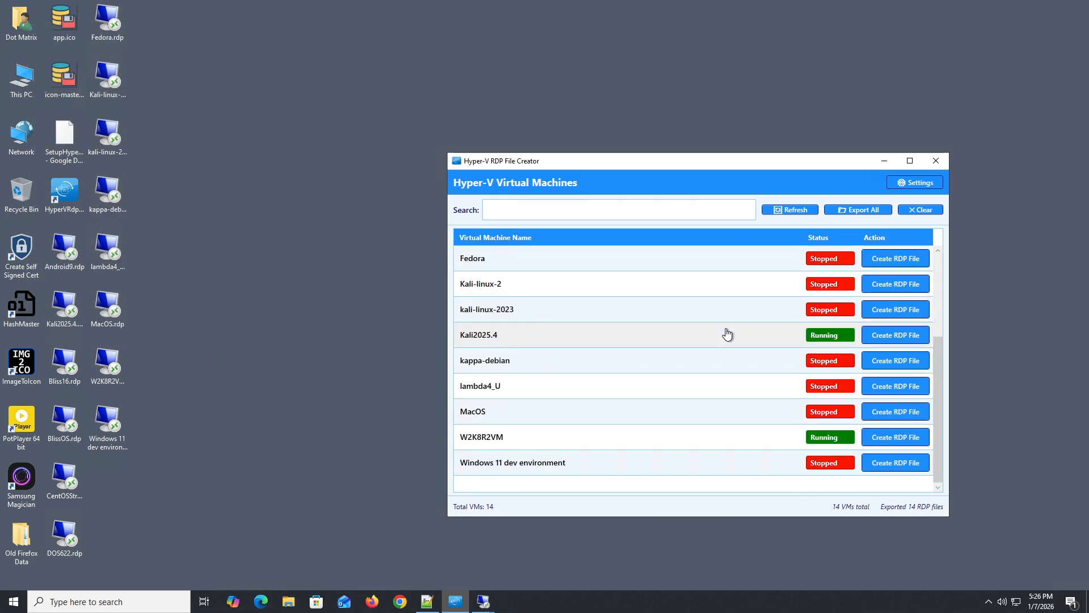
scroll(720, 333, up, 2)
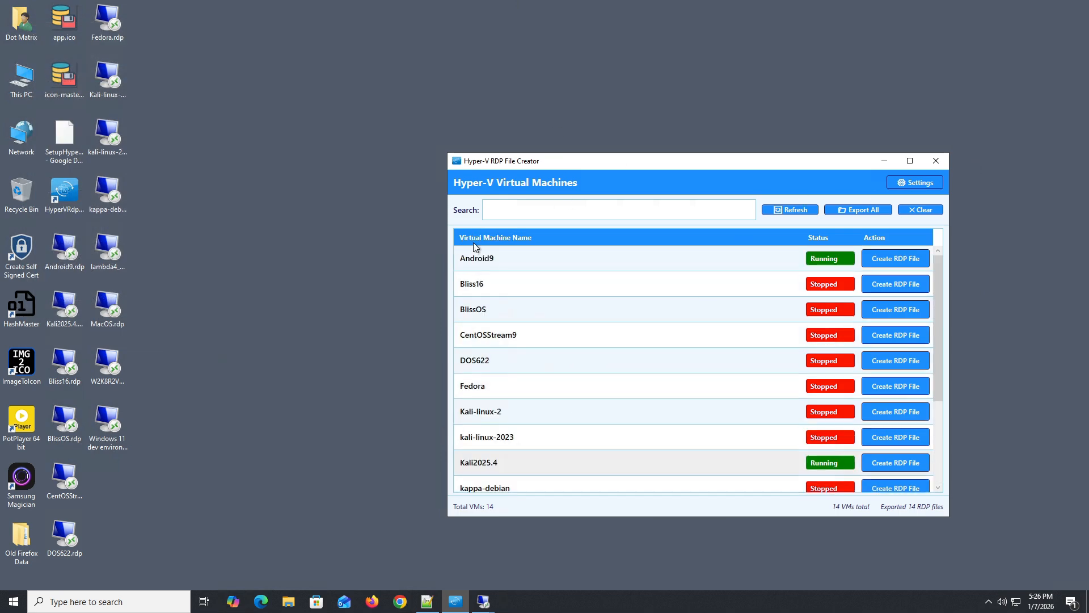
Sort the virtual machine list by name in both directions, and finally by status with running machines first.
click(502, 239)
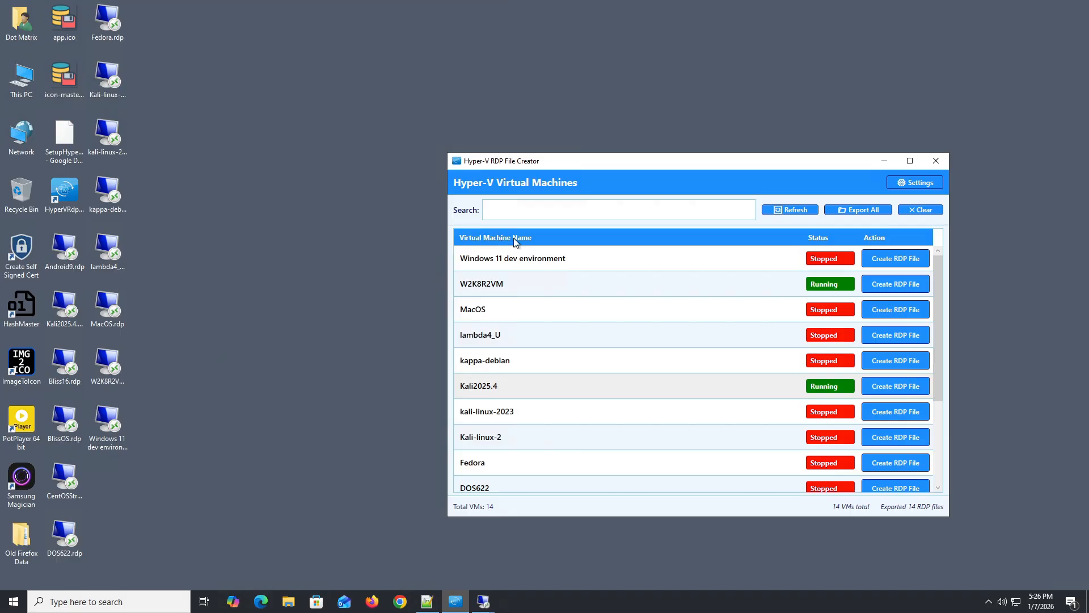
click(516, 241)
click(825, 244)
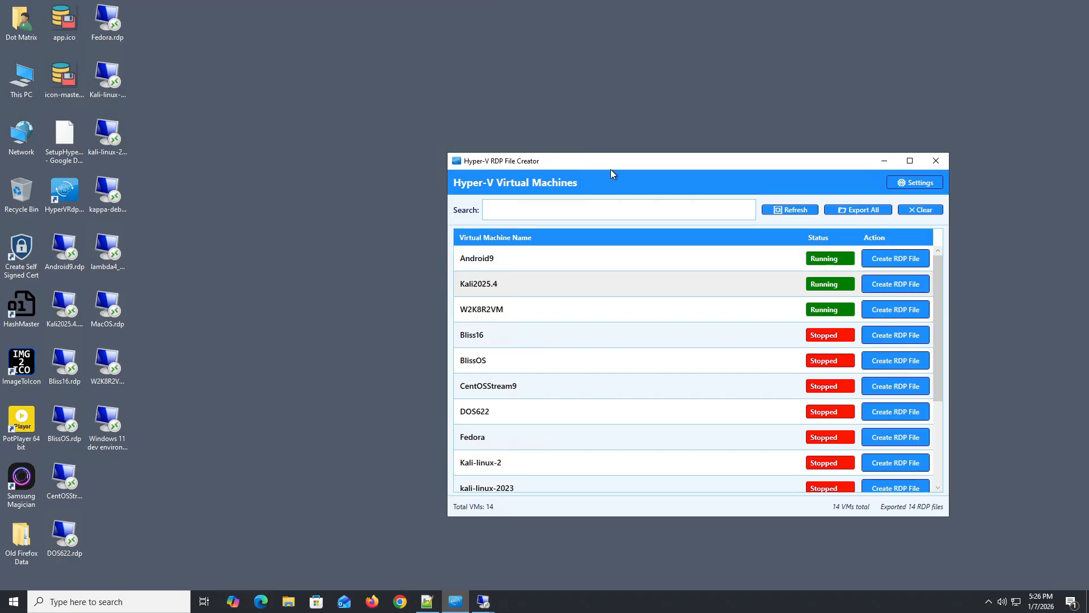
drag(610, 168, 632, 179)
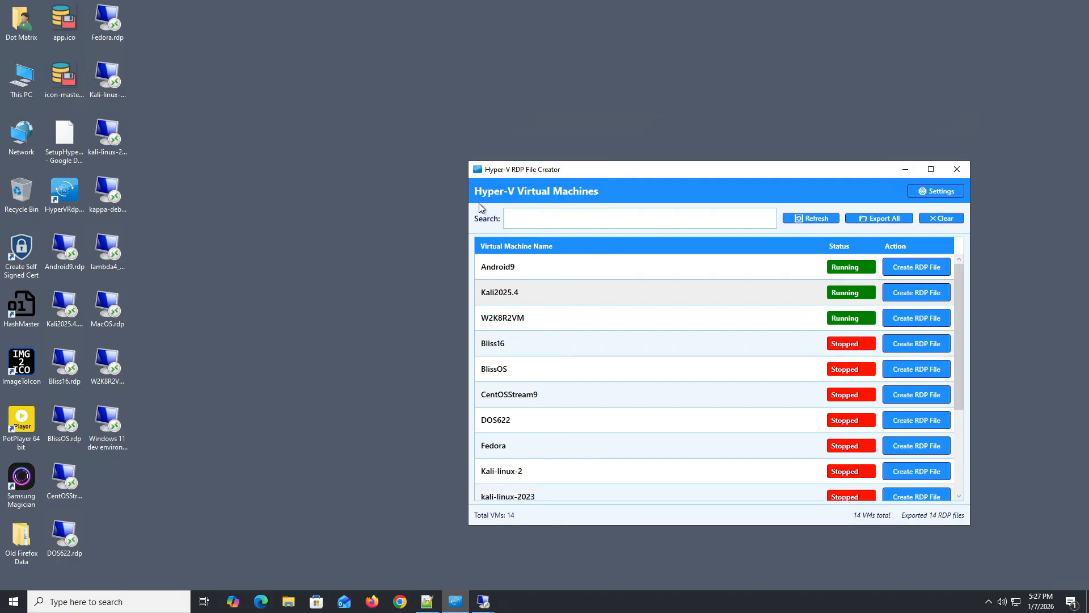
drag(681, 169, 671, 166)
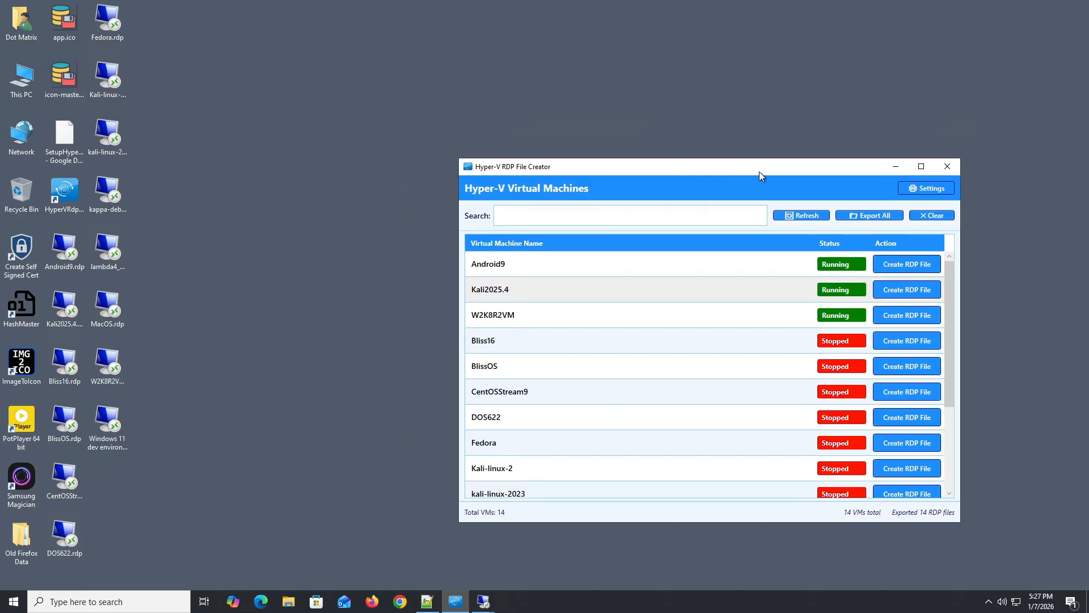
scroll(724, 298, down, 3)
scroll(719, 299, up, 3)
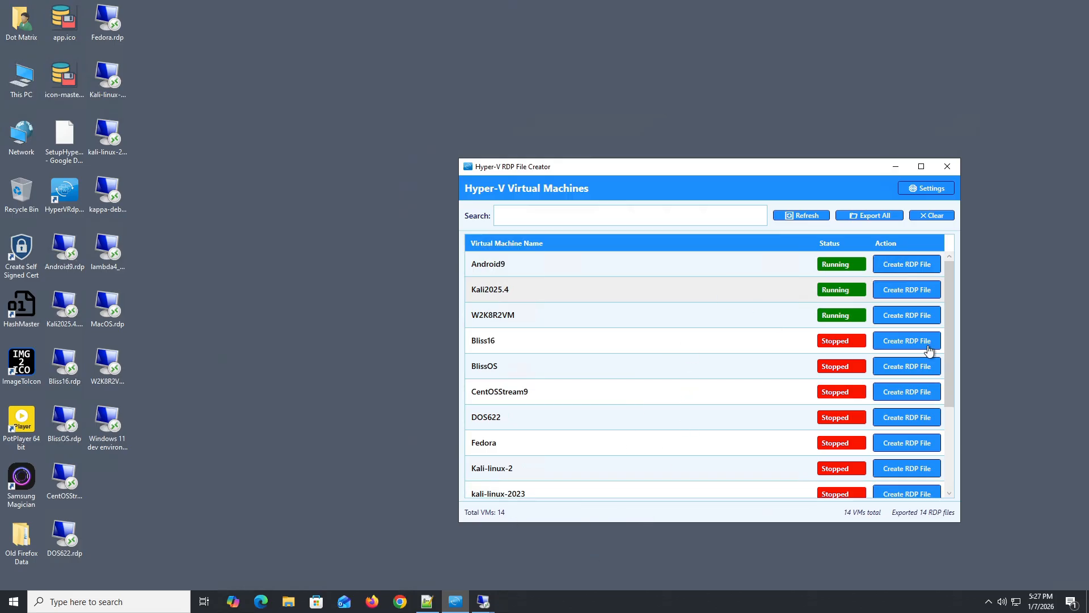
drag(958, 364, 965, 312)
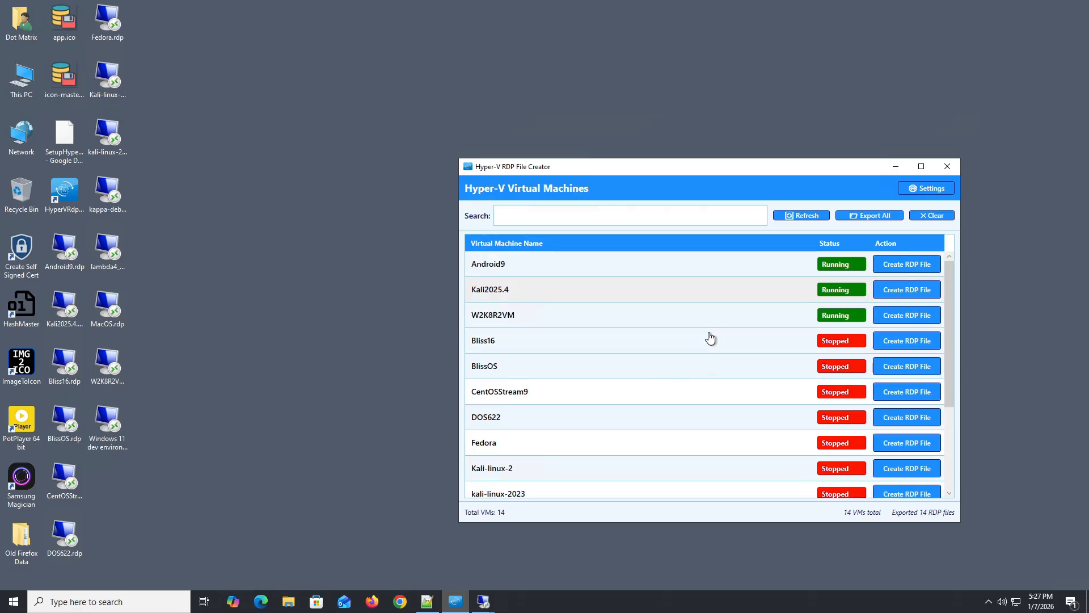